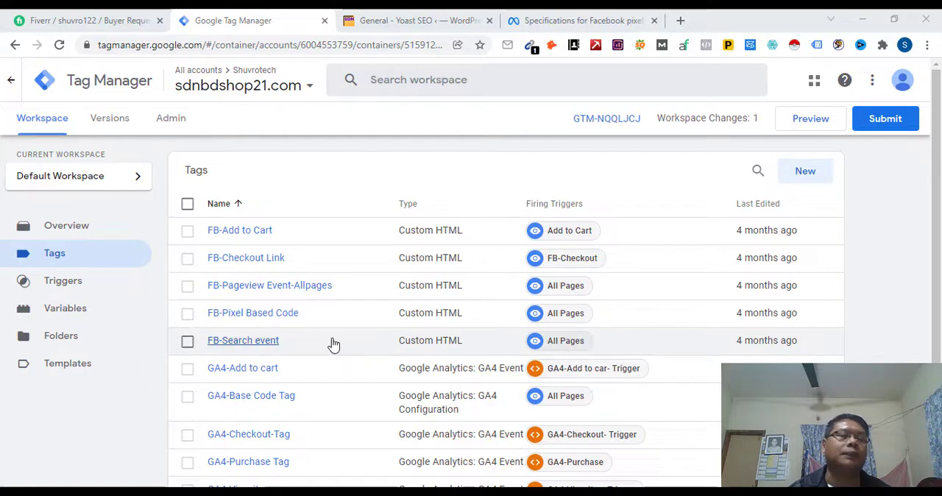
Step: Create a new tag named "FB-Purchase Tag"
click(82, 261)
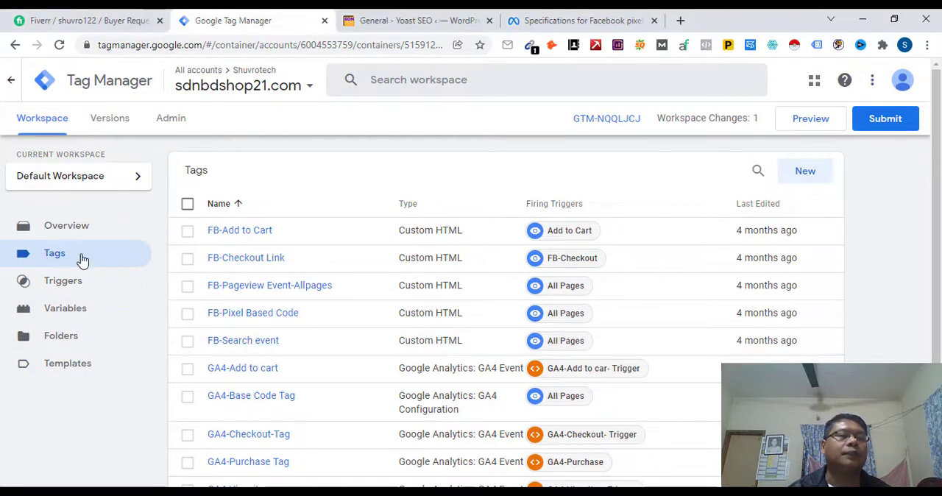
click(810, 175)
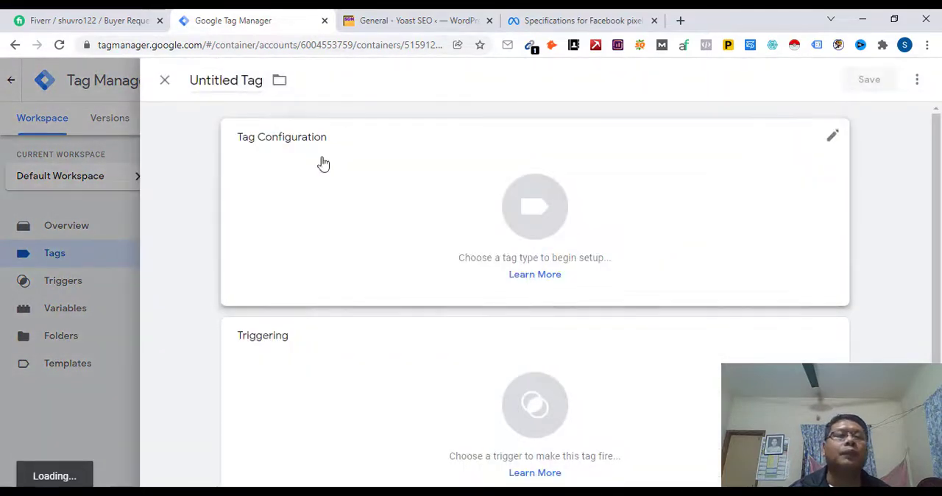
click(191, 82)
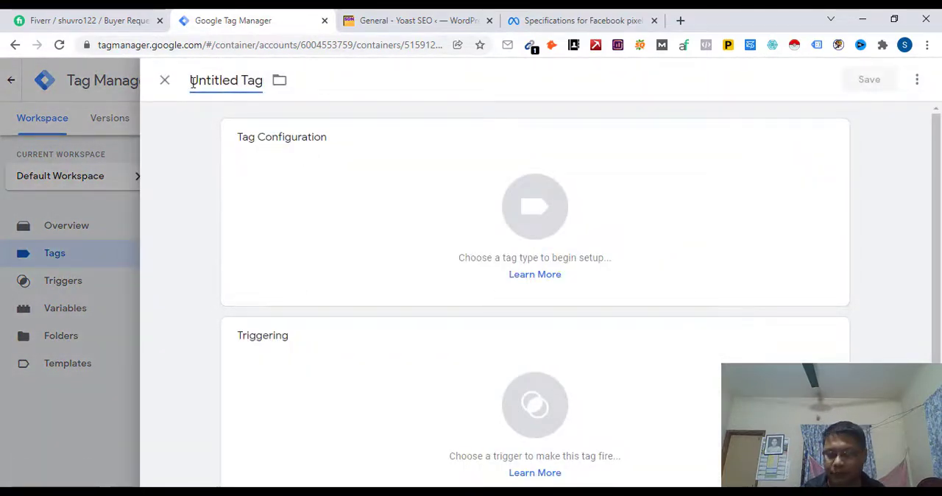
key(Delete)
key(Delete)
key(Delete)
key(Delete)
key(Delete)
key(Delete)
key(Delete)
key(Delete)
key(Delete)
key(Delete)
key(Delete)
key(Delete)
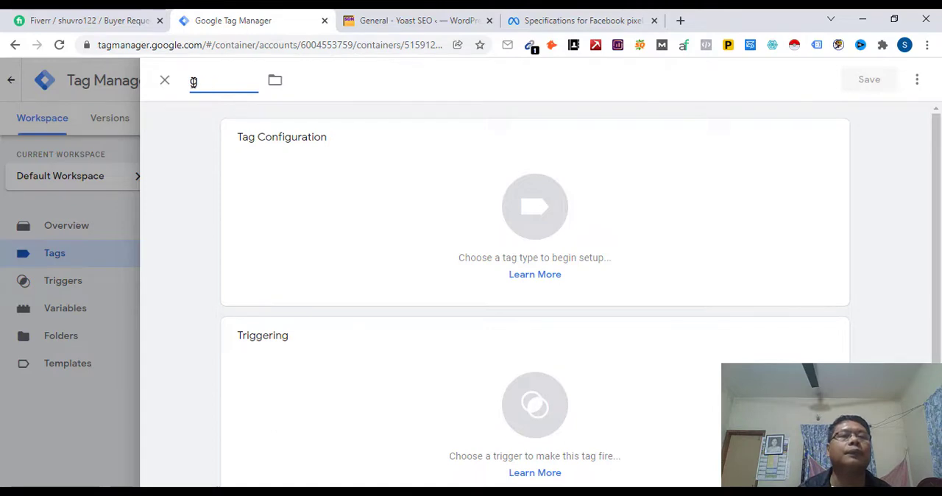
text(FB)
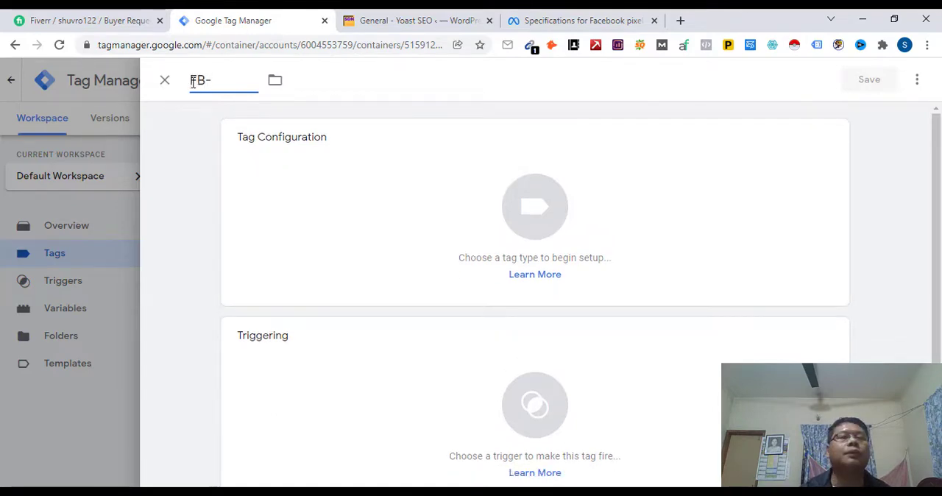
text(-Purchase)
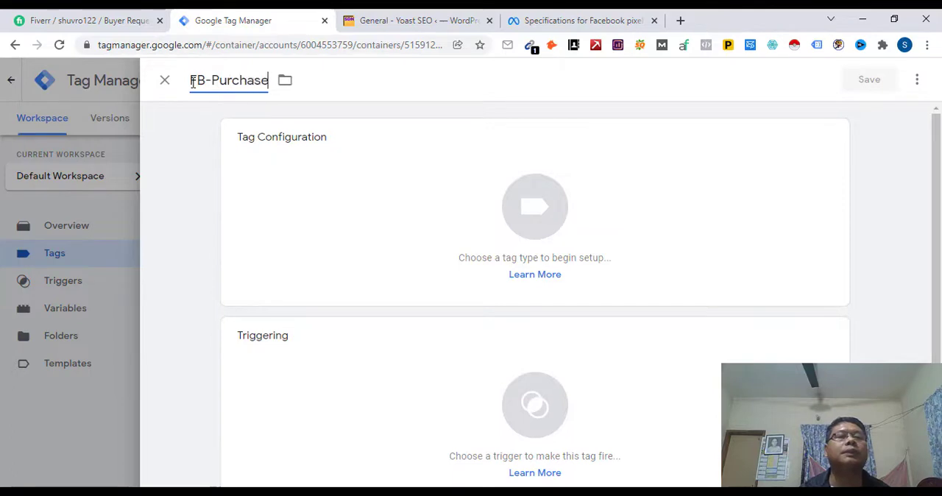
text( tag)
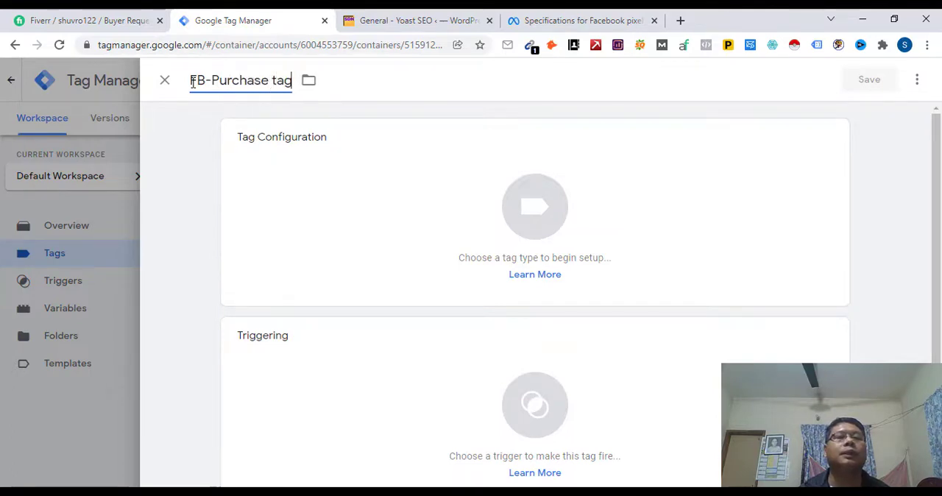
key(BackSpace)
key(BackSpace)
key(BackSpace)
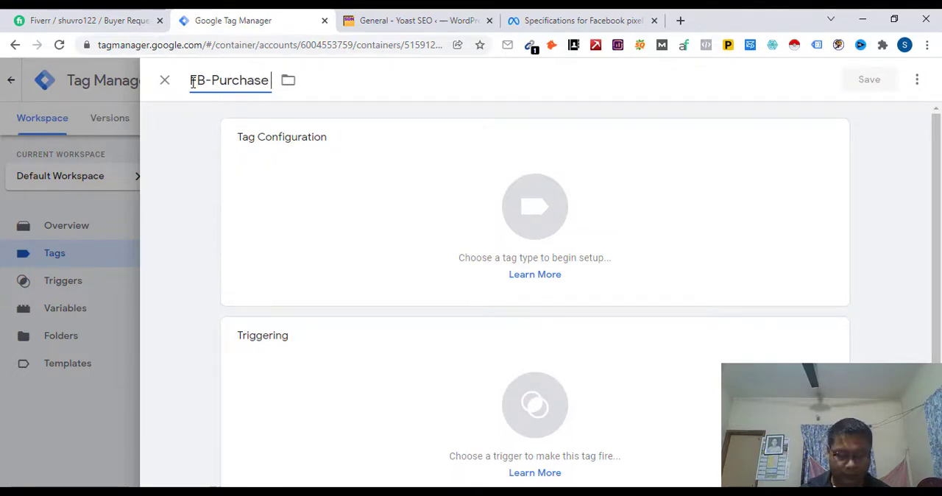
text(Tag)
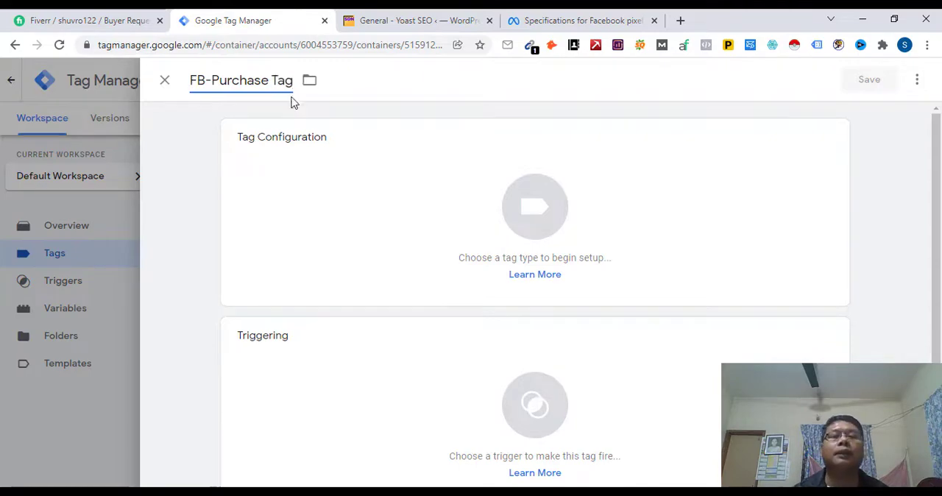
Step: Set the tag type of the new tag to Custom HTML
click(534, 214)
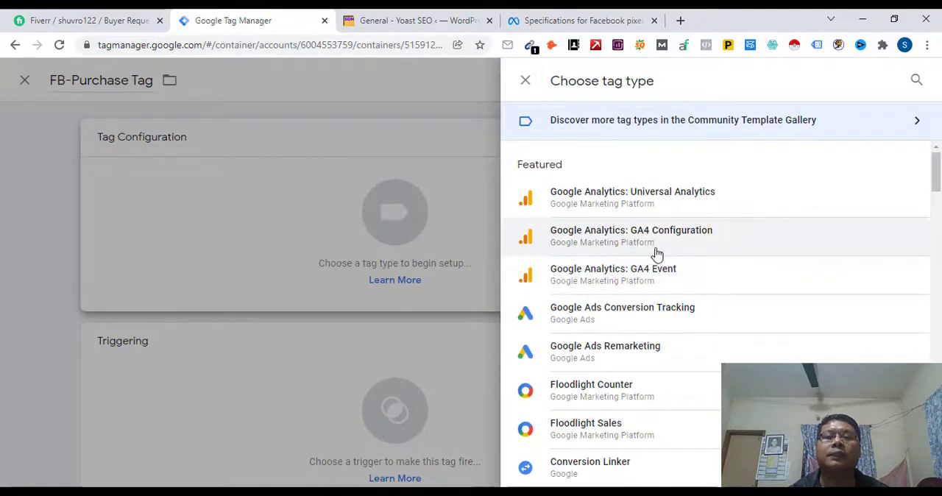
scroll(662, 311, down, 2)
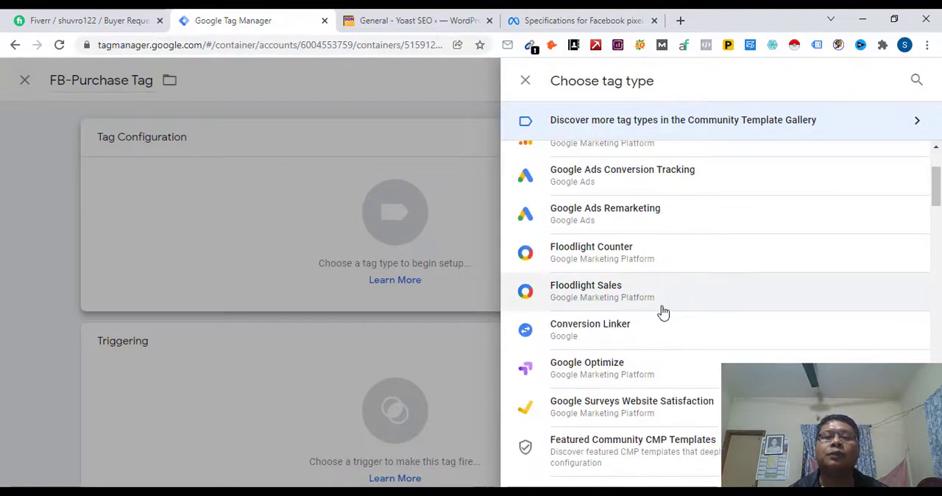
scroll(625, 274, up, 2)
scroll(624, 251, down, 1)
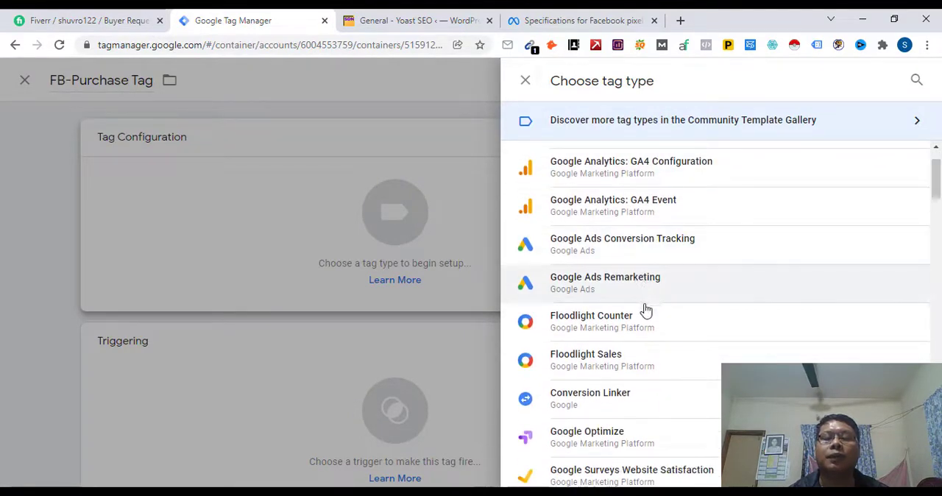
scroll(643, 311, down, 2)
scroll(645, 311, down, 3)
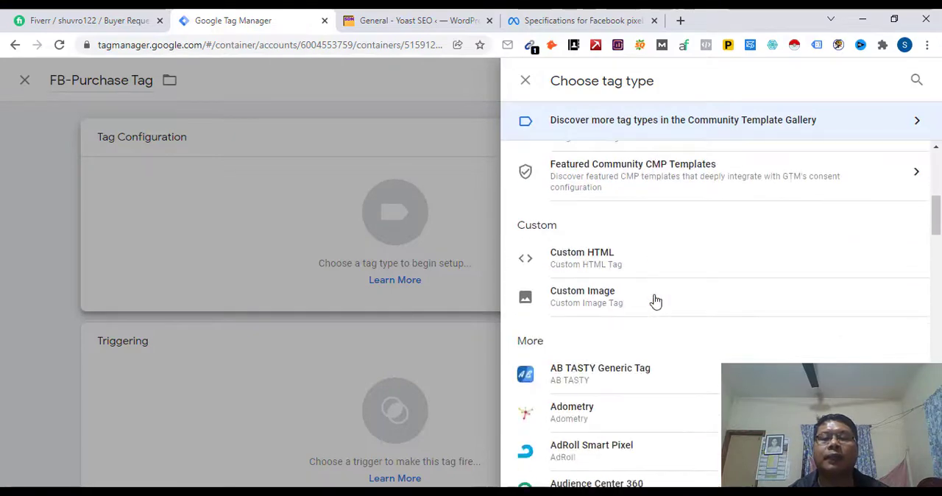
click(568, 265)
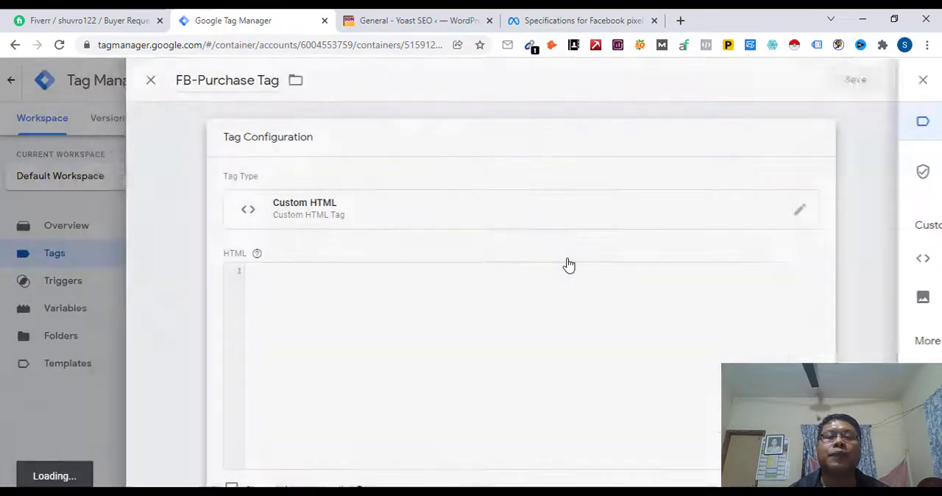
Step: Paste the copied fbq('track', 'AddToCart') script into the tag's HTML code, starting on the second line
click(329, 285)
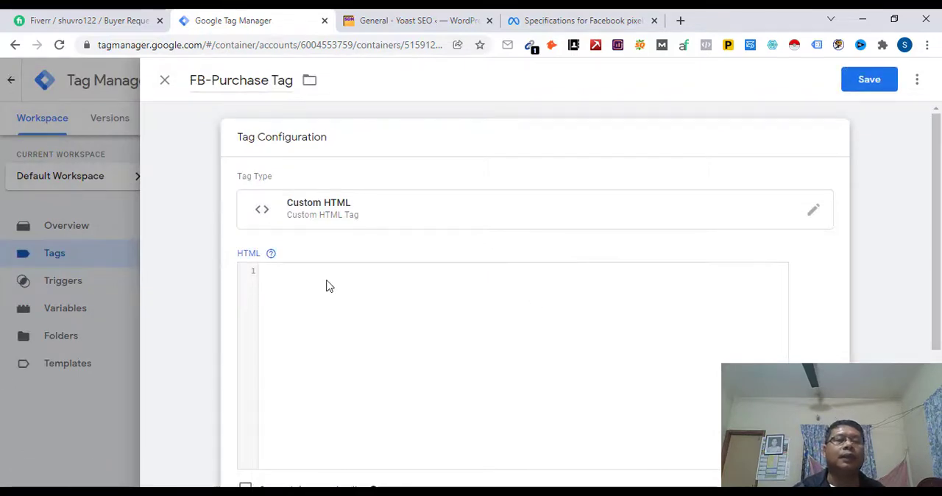
key(Return)
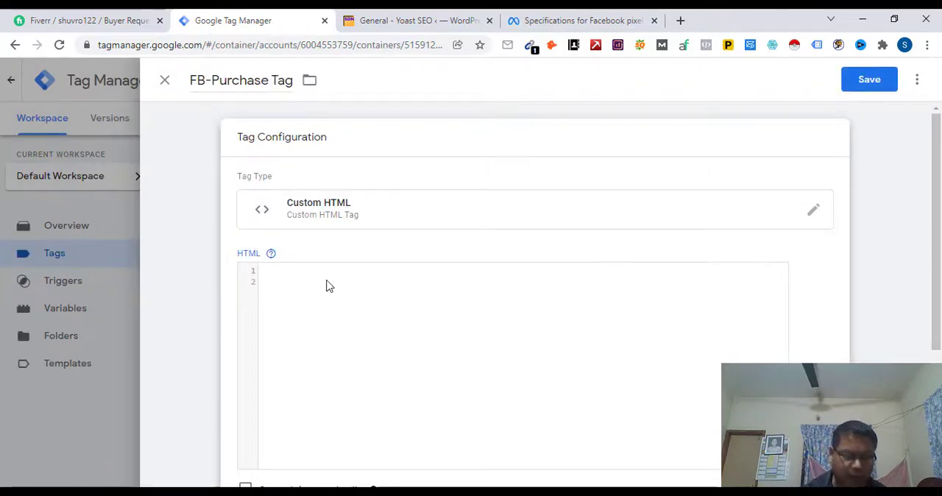
text(<script> fbq('track', 'AddToCart'); </script>)
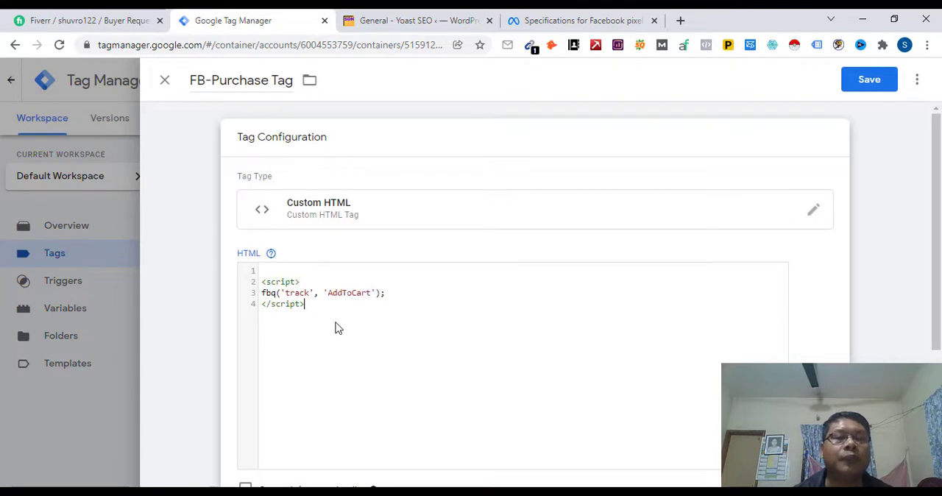
Step: Replace the event name AddToCart in the pasted script with "purchase"
click(330, 294)
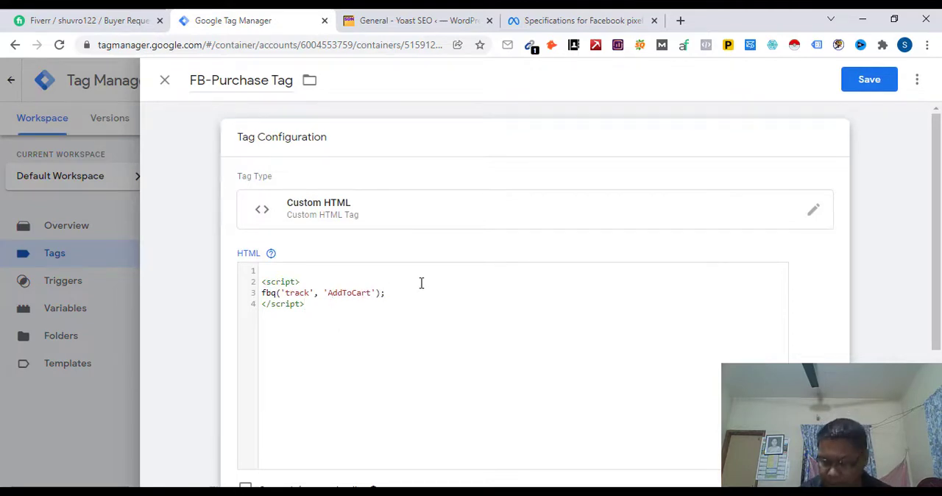
key(Delete)
key(Delete)
key(Delete)
key(Delete)
key(Delete)
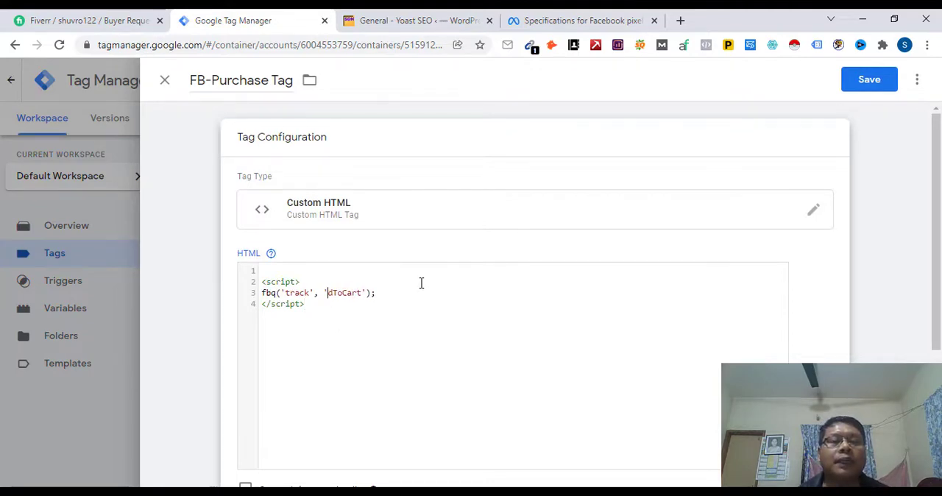
key(Delete)
key(Delete)
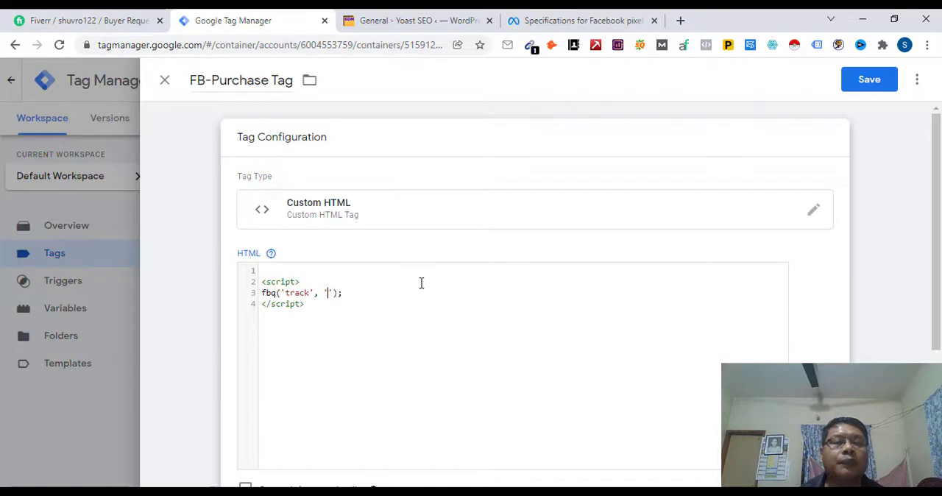
text(pur)
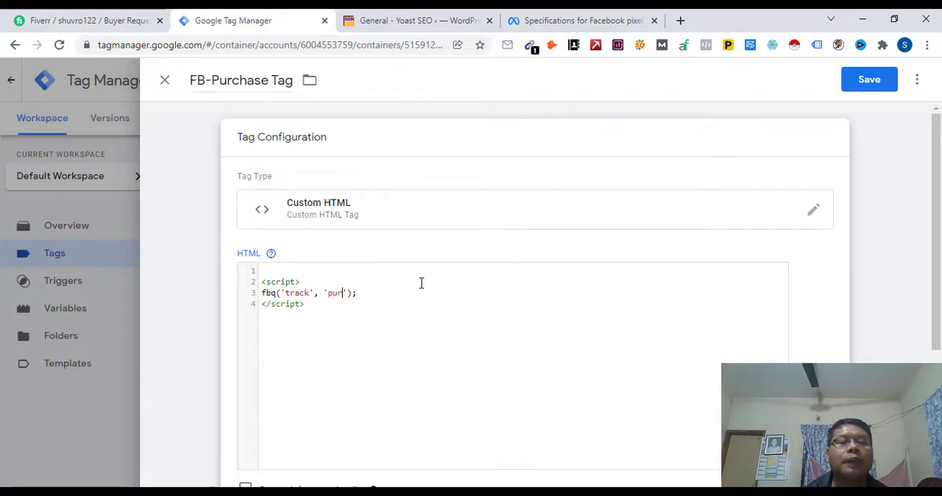
text(chase)
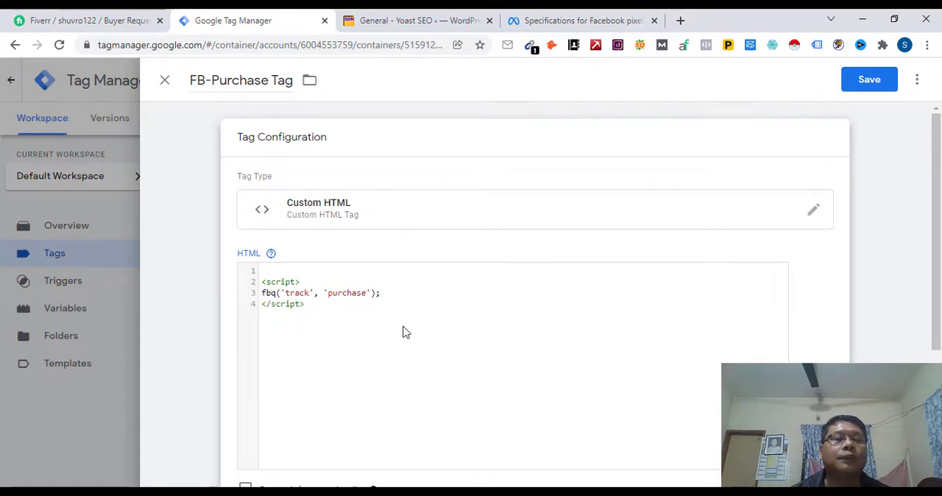
Step: Examine the available tag firing options in the tag's advanced settings without changing the selection
scroll(502, 412, down, 4)
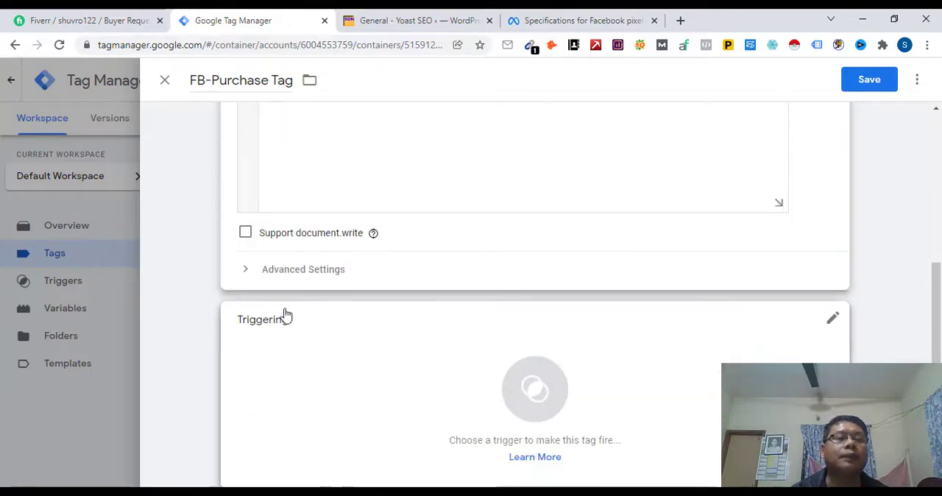
click(248, 272)
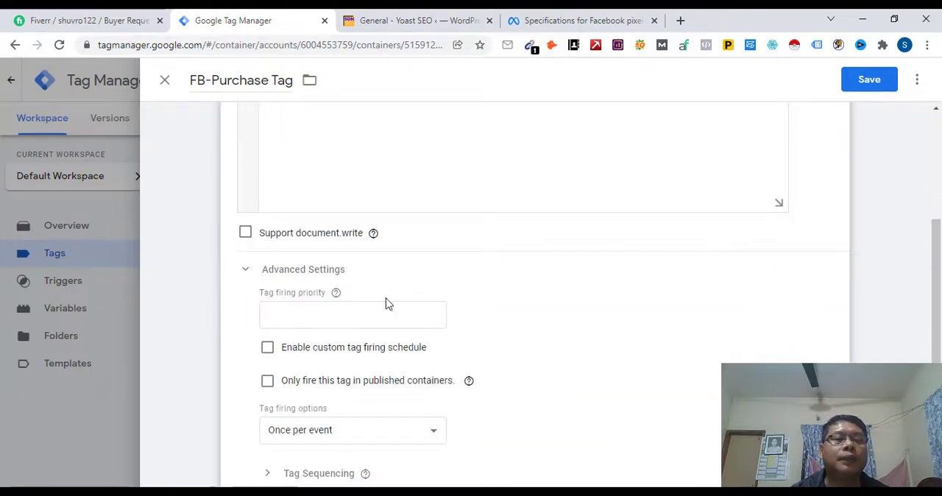
scroll(478, 322, down, 2)
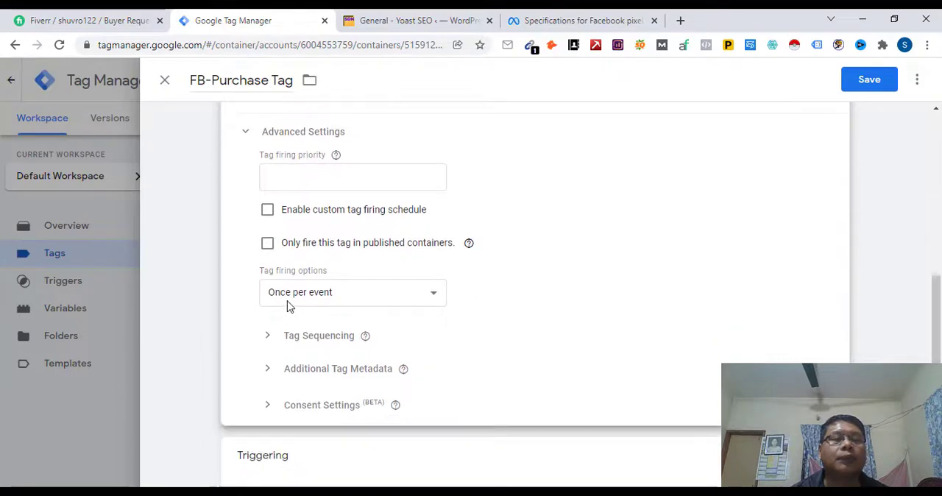
click(435, 295)
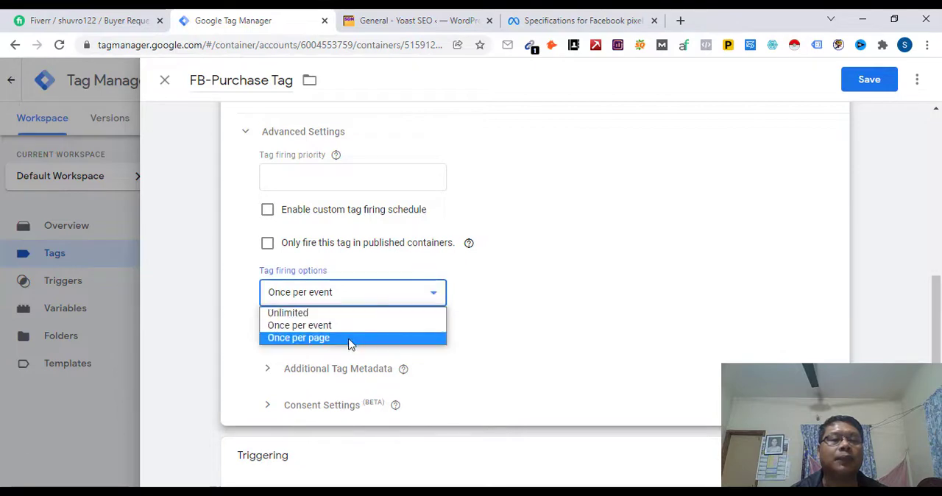
click(435, 300)
Step: Create a new firing trigger for the tag and name it "FB-Purchase Trigger"
scroll(526, 324, down, 2)
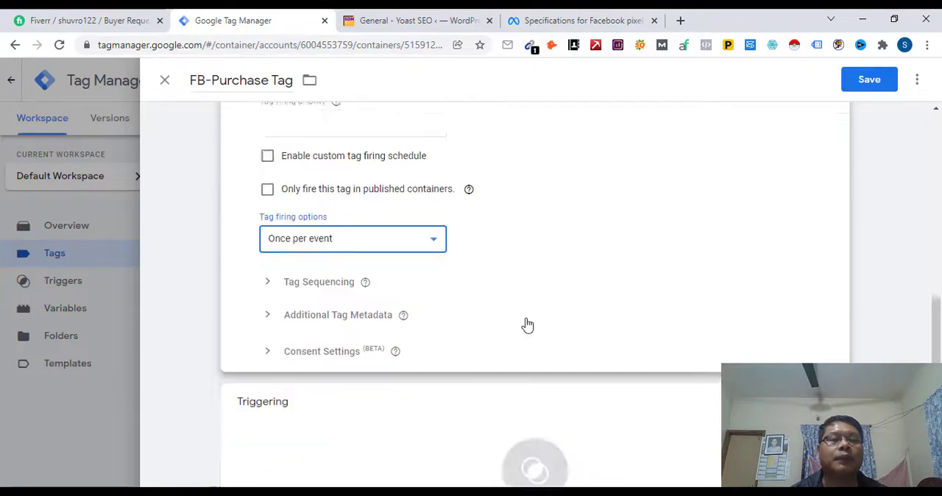
click(533, 392)
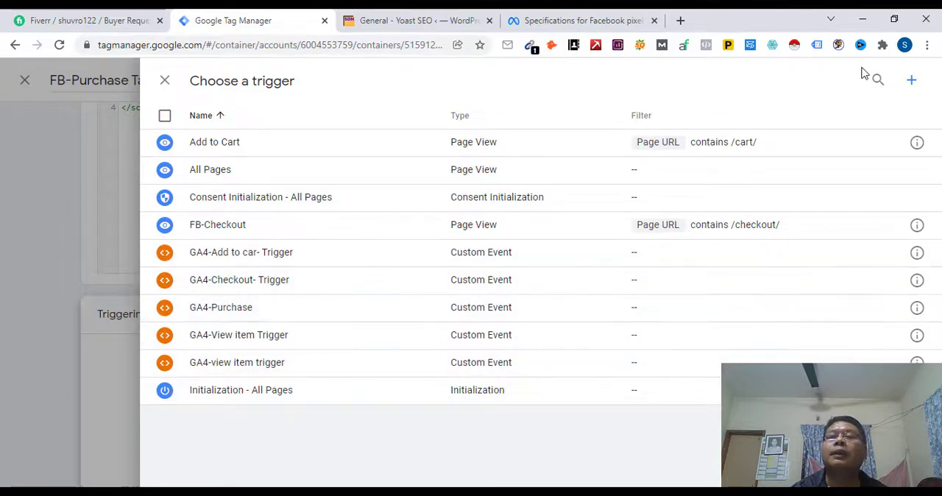
click(912, 81)
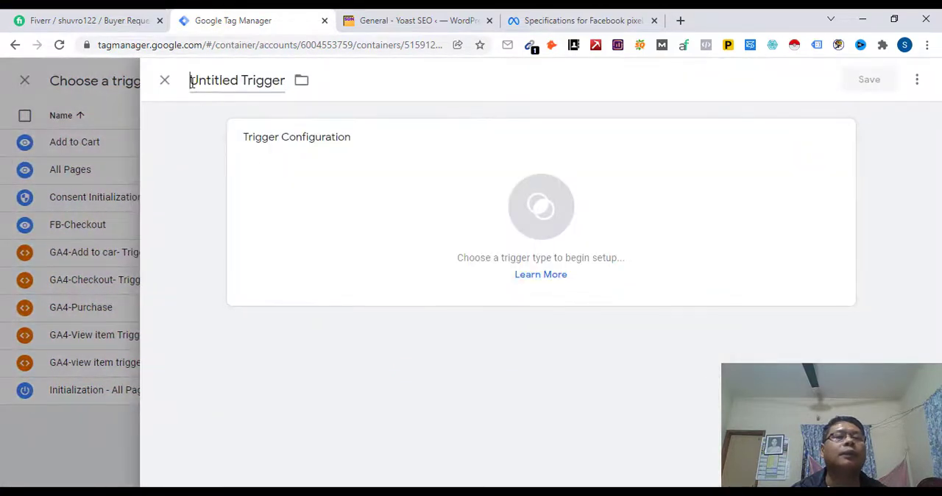
click(191, 83)
key(Delete)
key(Delete)
key(Delete)
key(Delete)
key(Delete)
key(Delete)
key(Delete)
key(Delete)
key(Delete)
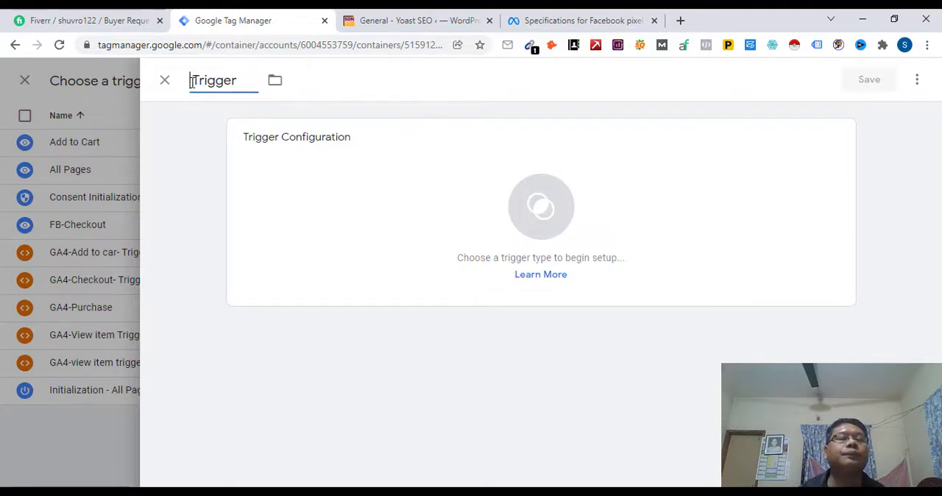
key(Delete)
key(Delete)
key(Delete)
key(Delete)
key(Delete)
key(Delete)
key(Delete)
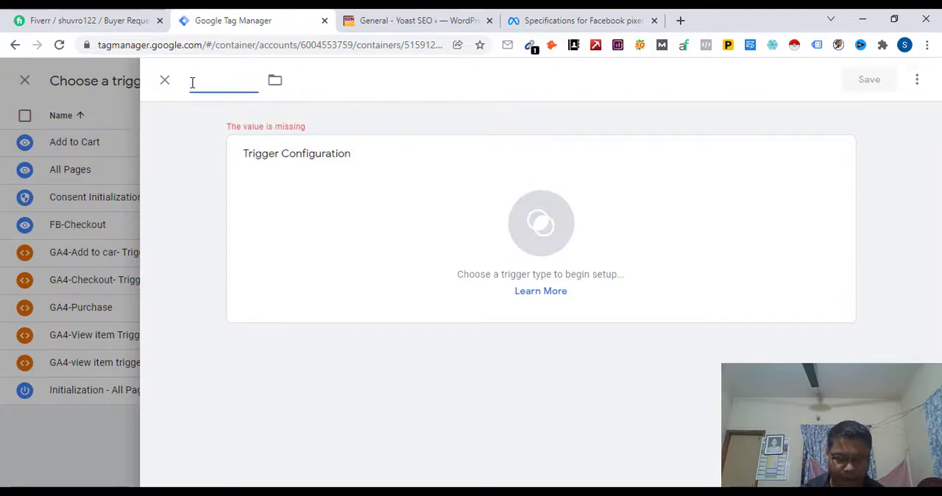
text(FB)
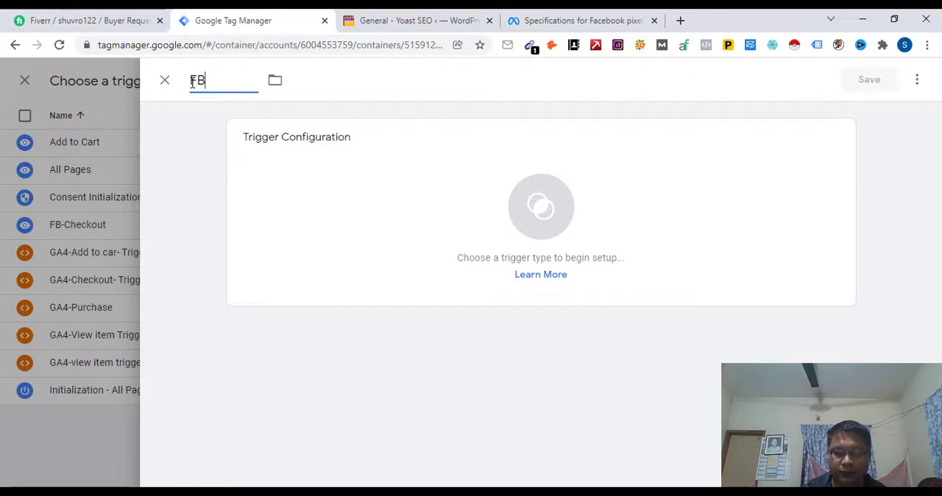
text(-Purch)
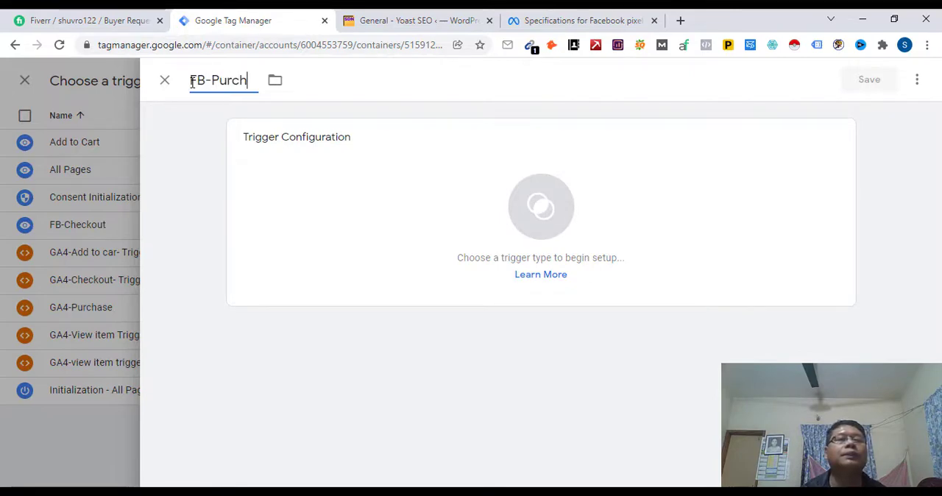
text(ase Trigger)
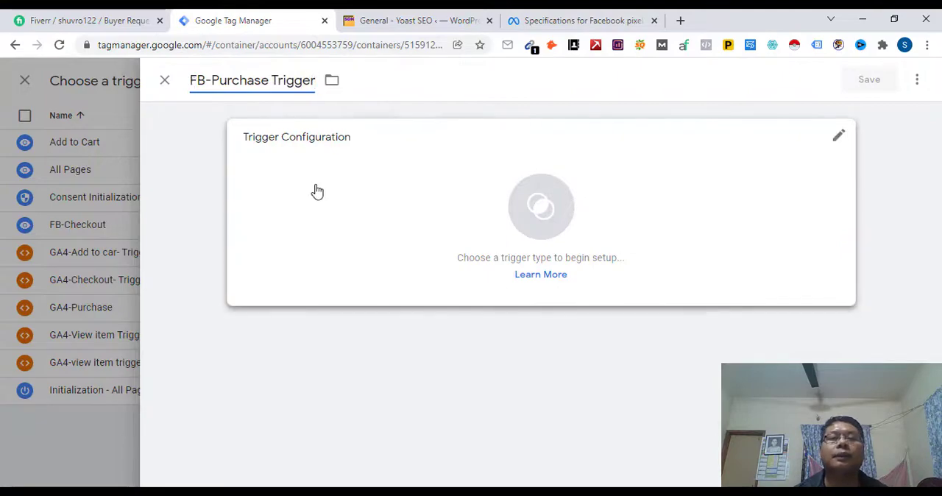
Step: Make it a Page View trigger that fires on some page views, with Page URL as the condition variable
click(541, 214)
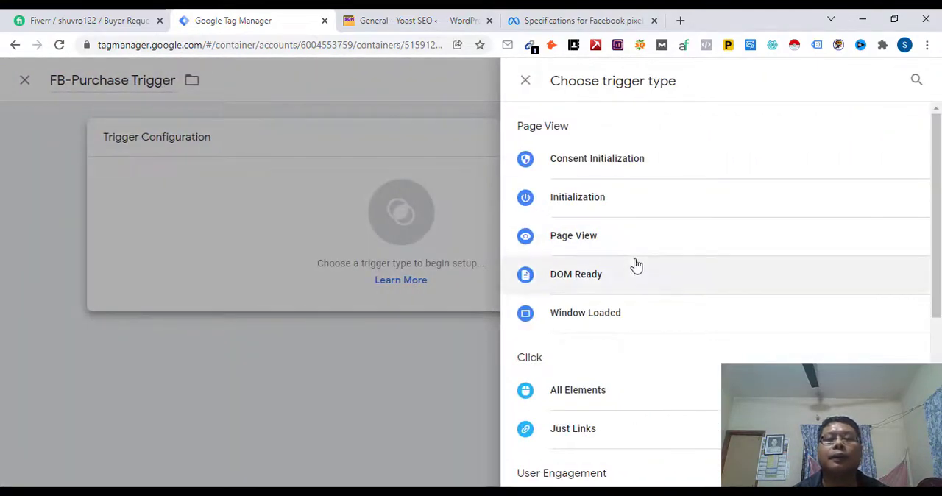
click(586, 244)
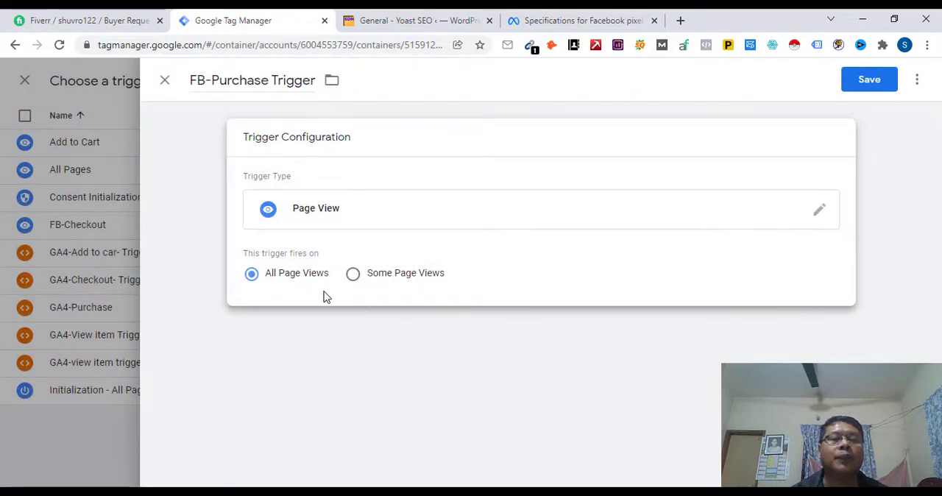
click(354, 277)
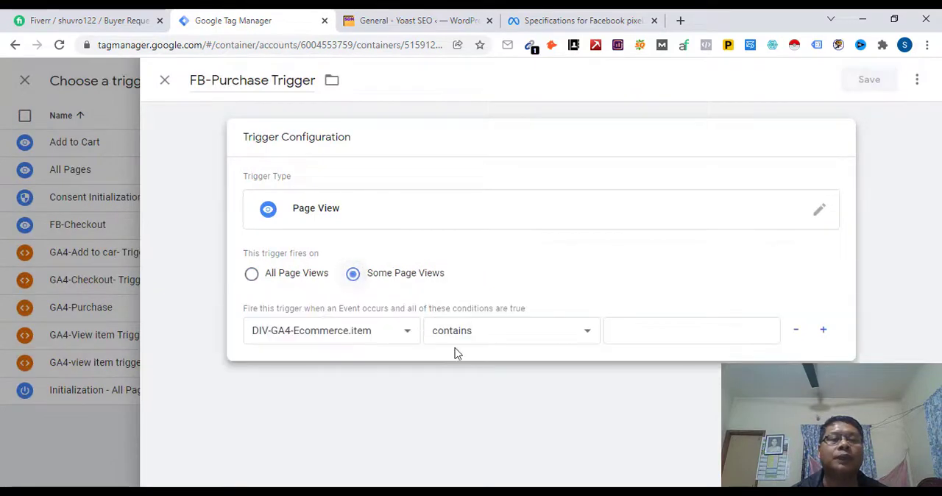
click(407, 333)
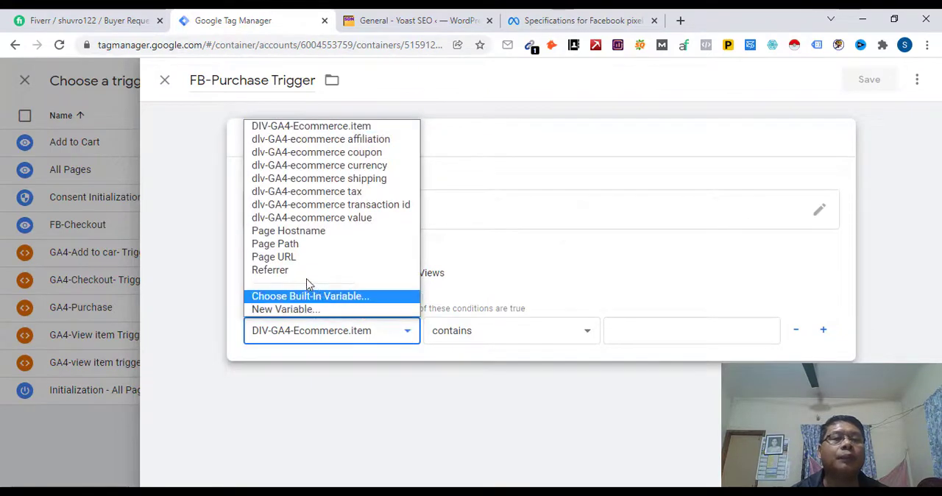
click(295, 258)
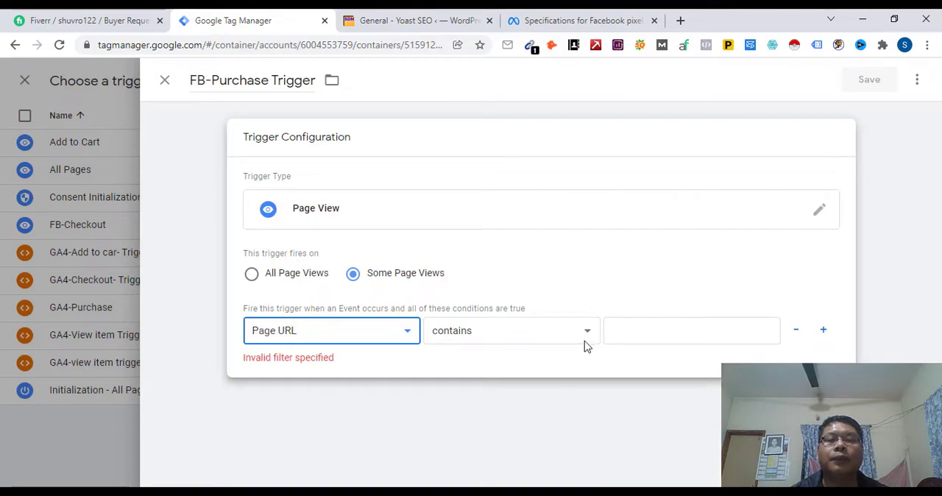
Step: Enter "/order received/" as the text the Page URL must contain, and save the trigger and the tag
click(659, 333)
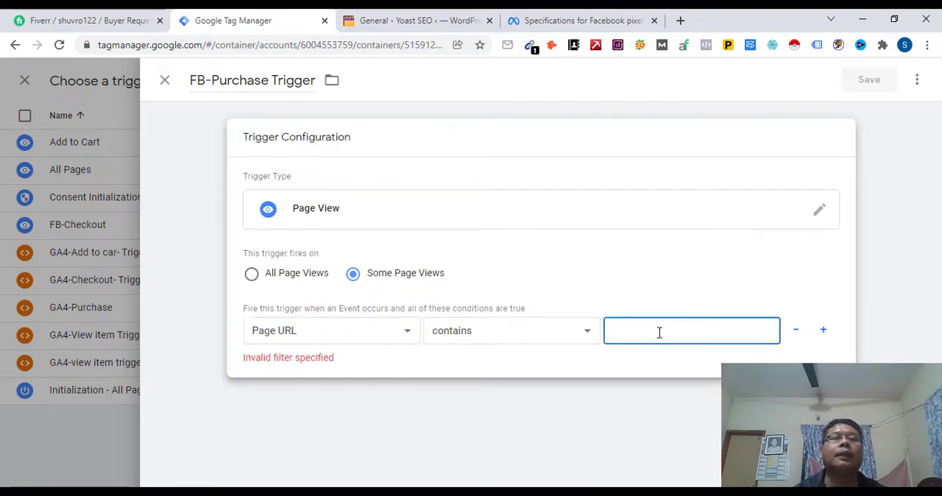
click(415, 22)
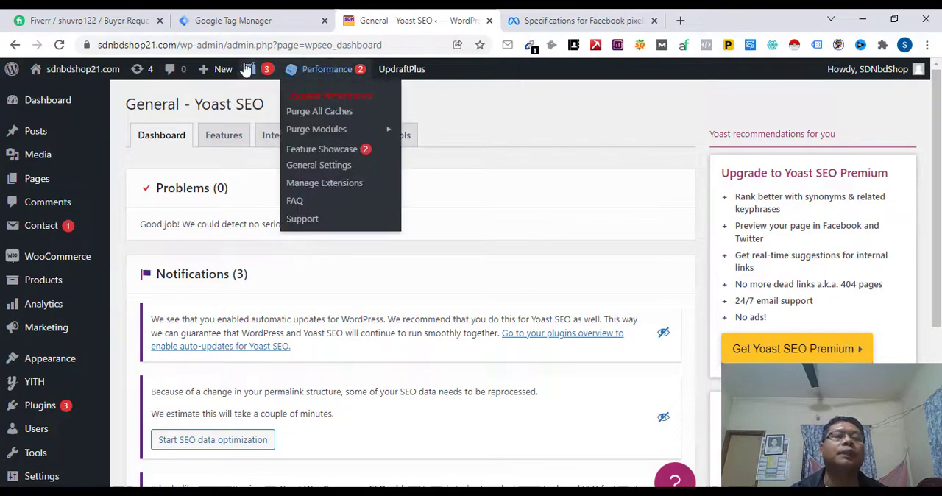
click(271, 24)
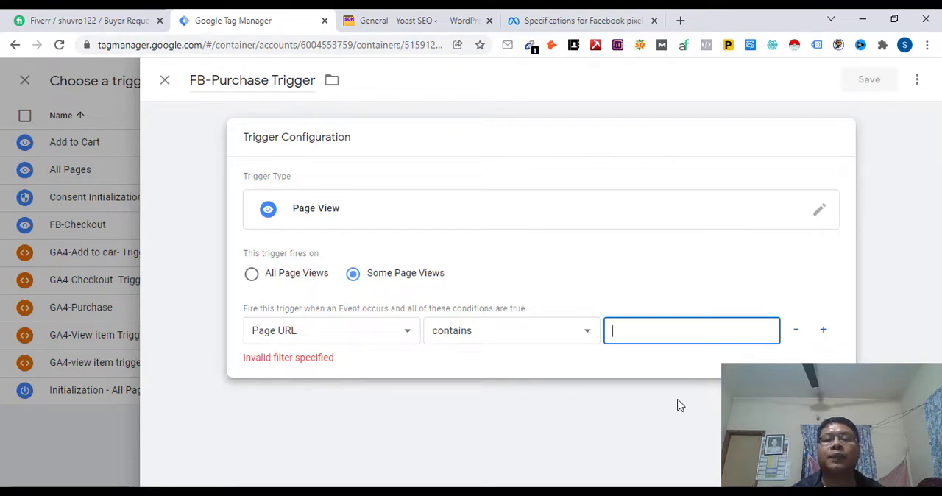
text(/)
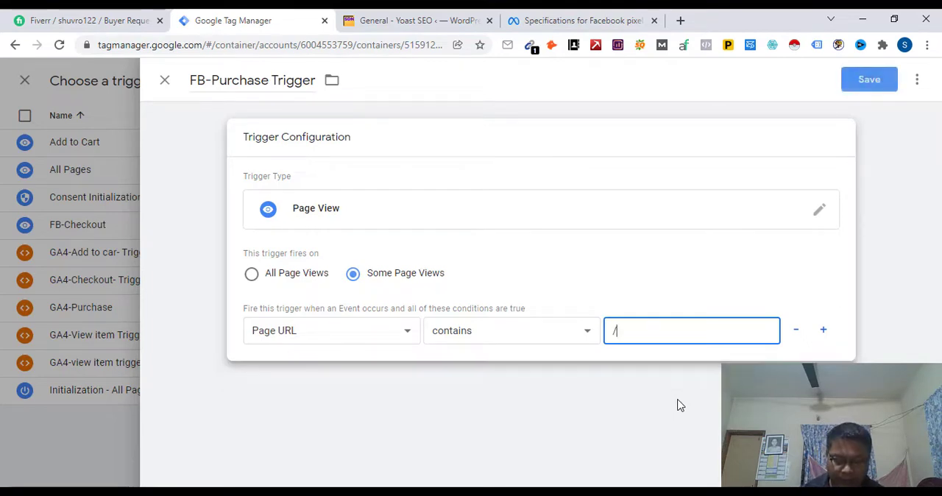
text(ordered received/)
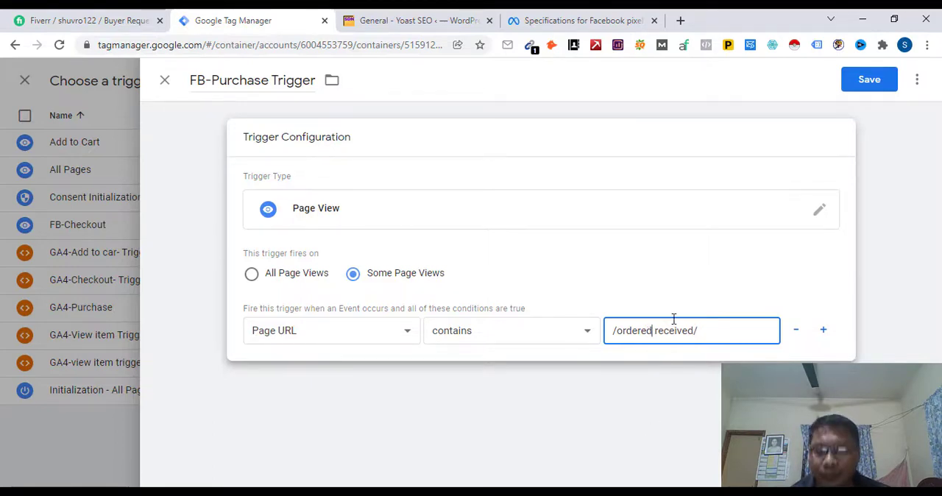
key(BackSpace)
key(BackSpace)
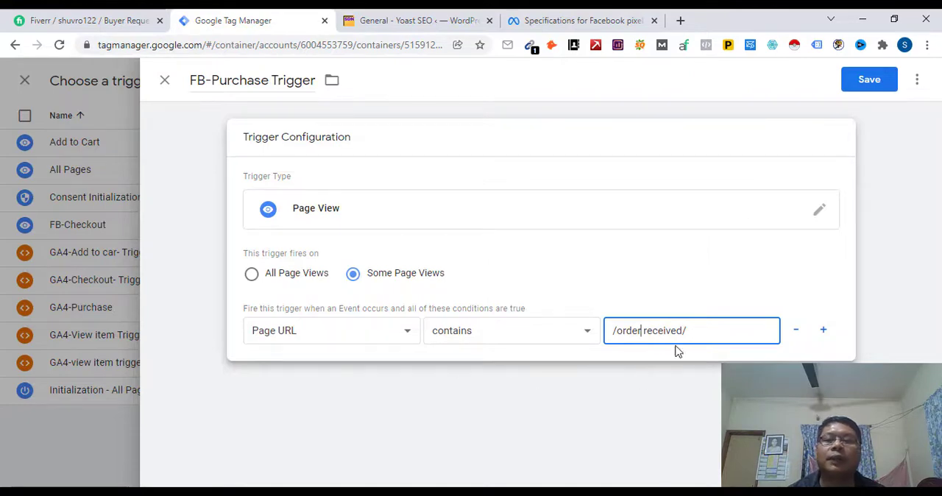
click(865, 85)
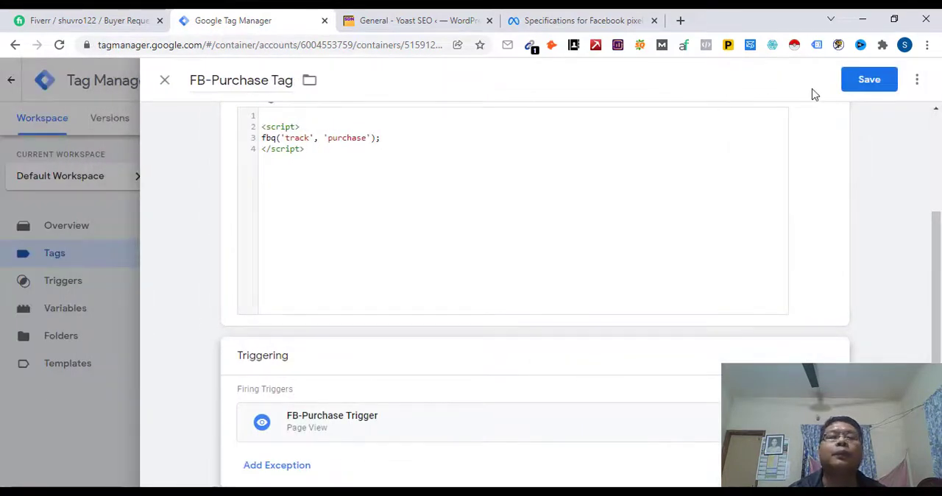
click(867, 79)
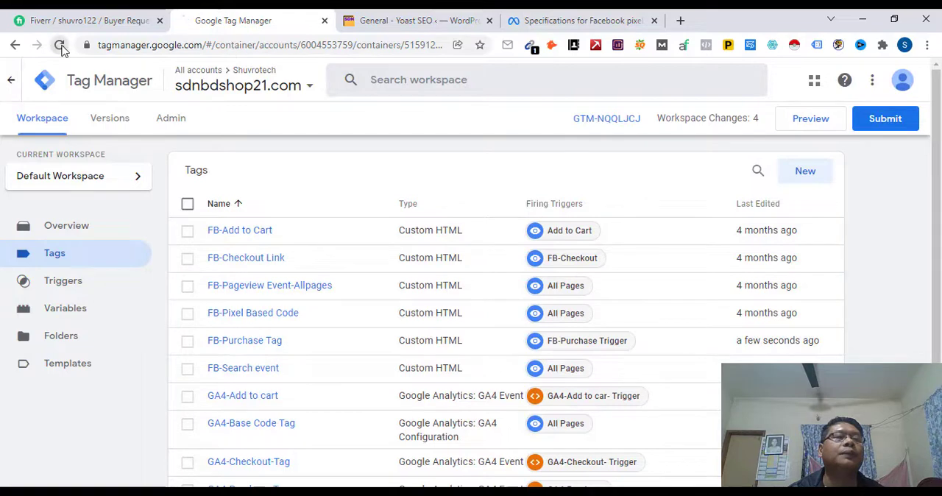
click(61, 46)
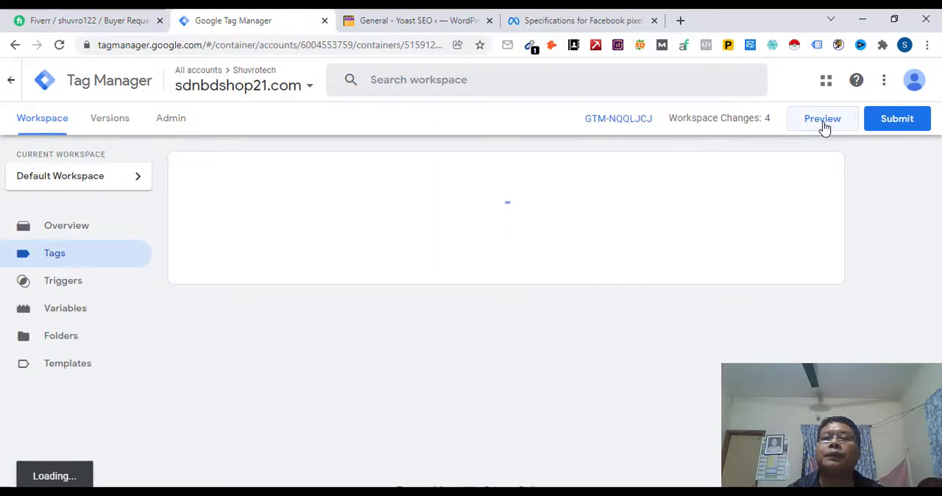
click(813, 126)
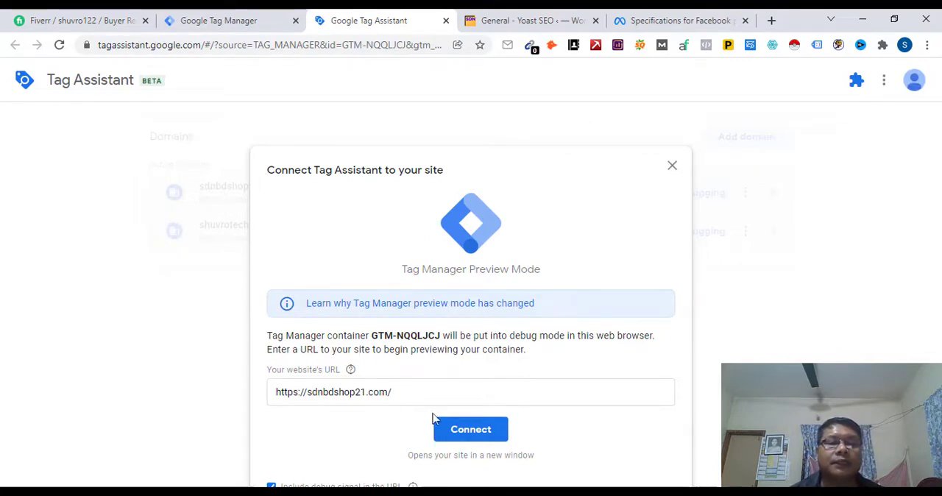
click(471, 430)
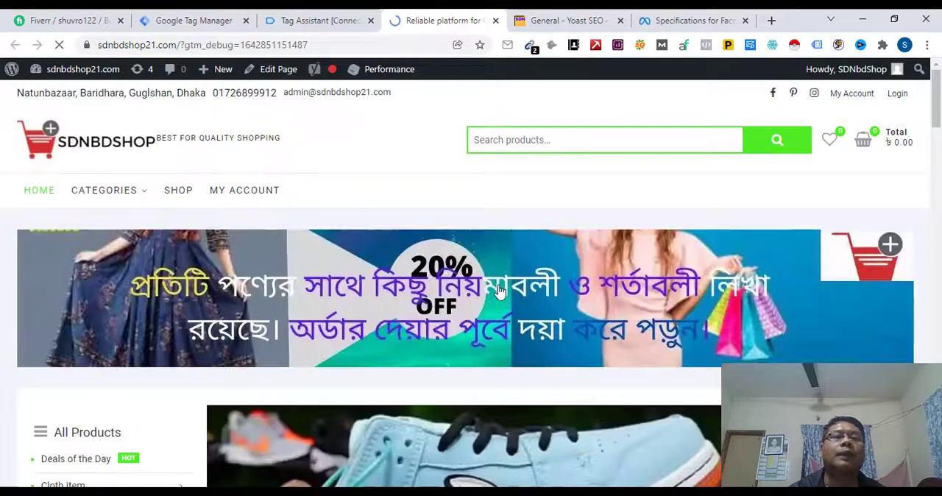
Step: Add the product Ac Cotton Shalwar Kameez sdn 600.1 to the shop cart and proceed to checkout
scroll(495, 292, down, 4)
scroll(494, 292, down, 5)
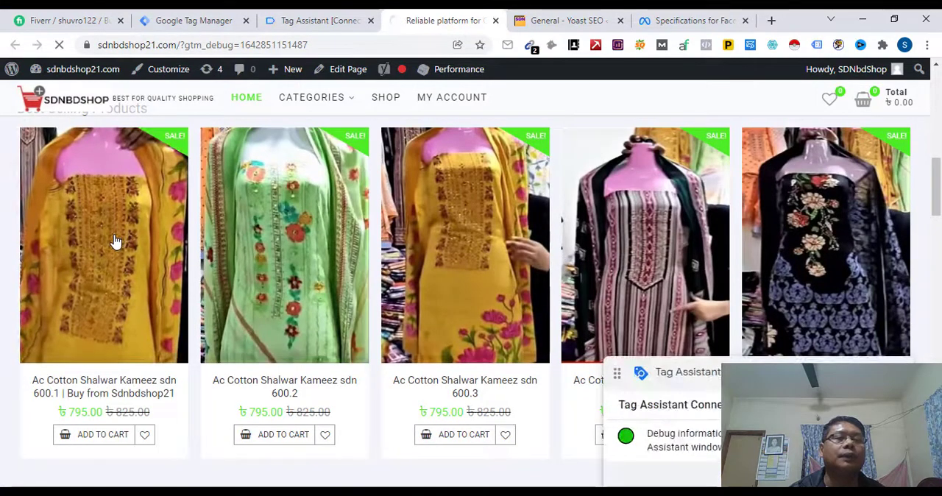
click(115, 241)
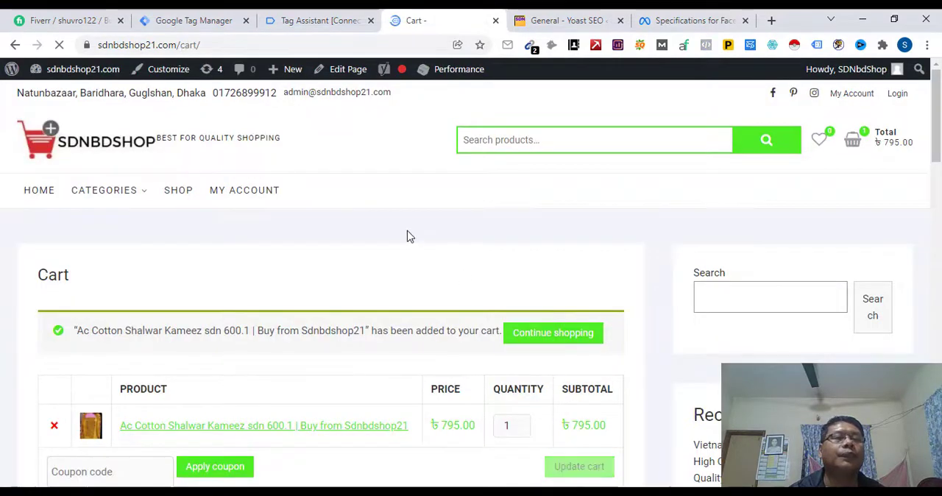
scroll(410, 236, down, 8)
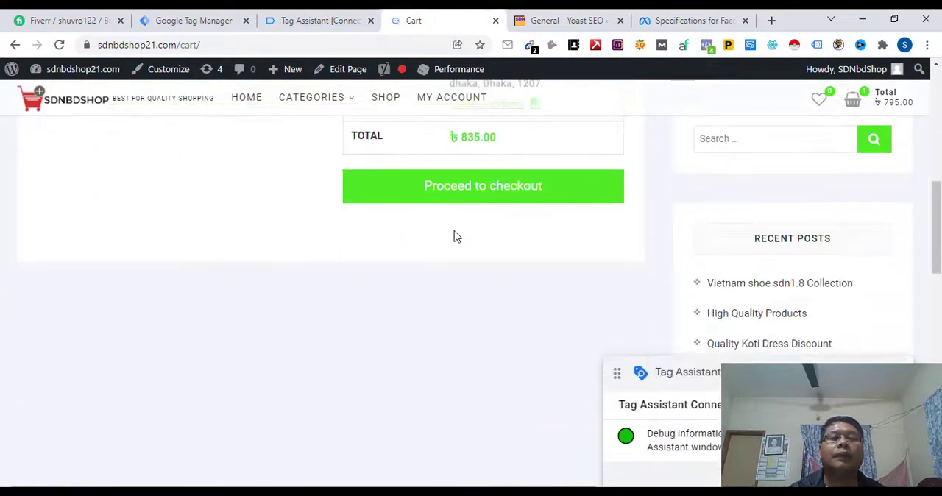
click(481, 190)
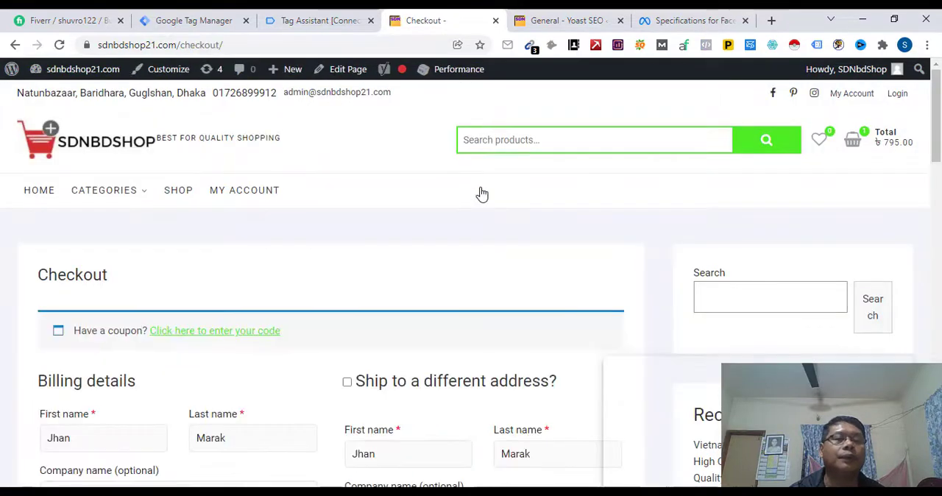
Step: Accept the website terms and conditions and place the test order with cash on delivery
scroll(482, 194, down, 6)
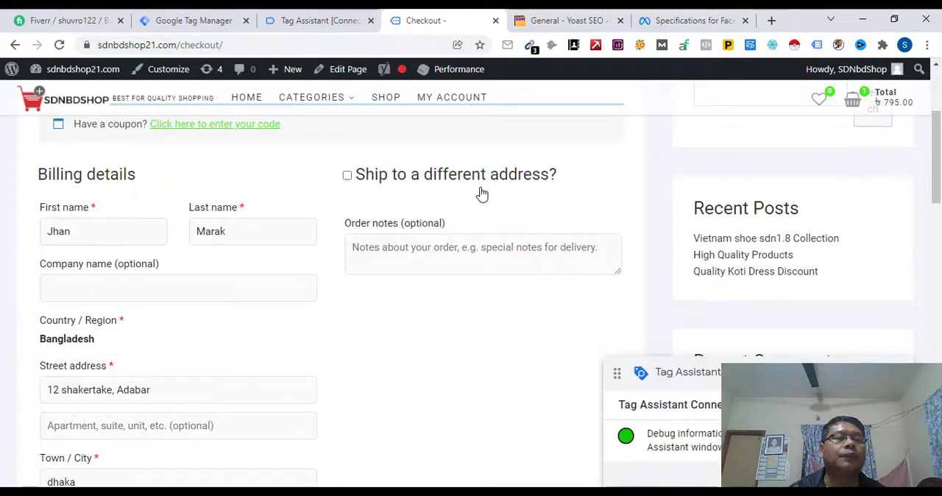
scroll(483, 193, down, 7)
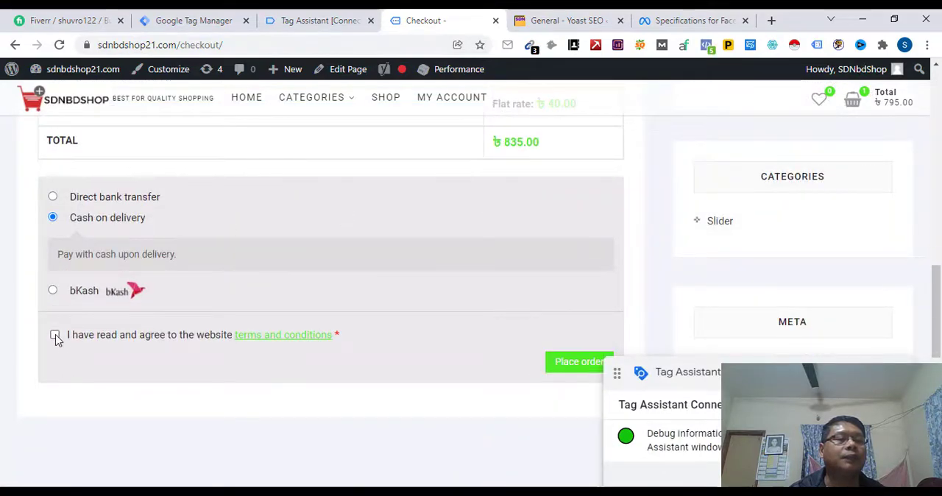
click(56, 336)
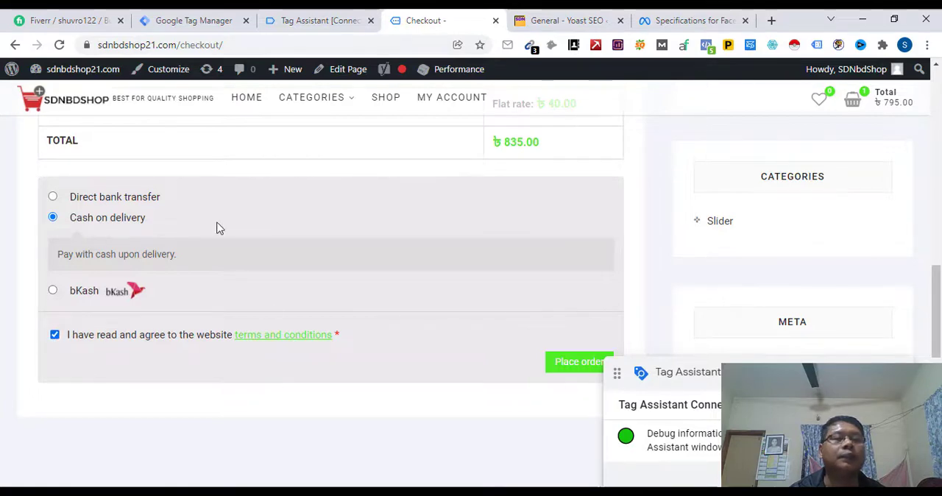
click(568, 369)
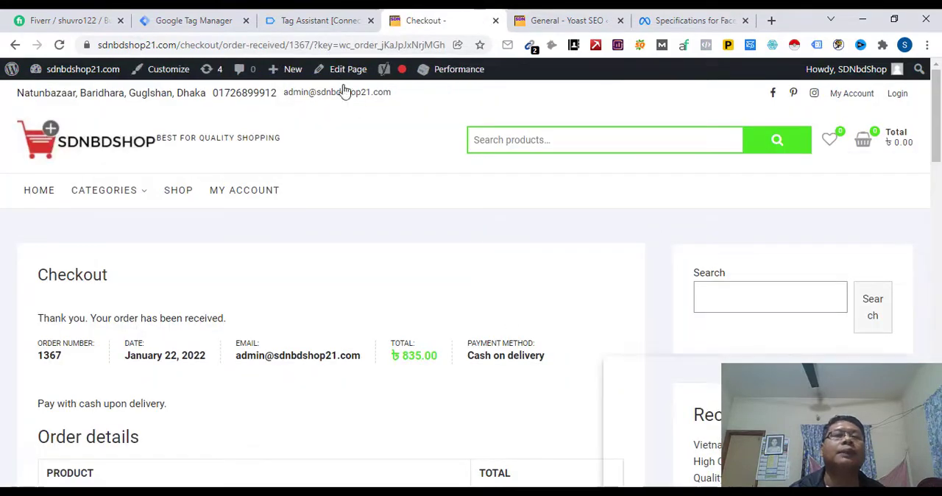
Step: Examine in Tag Assistant which tags fired and which did not for the test order
click(315, 22)
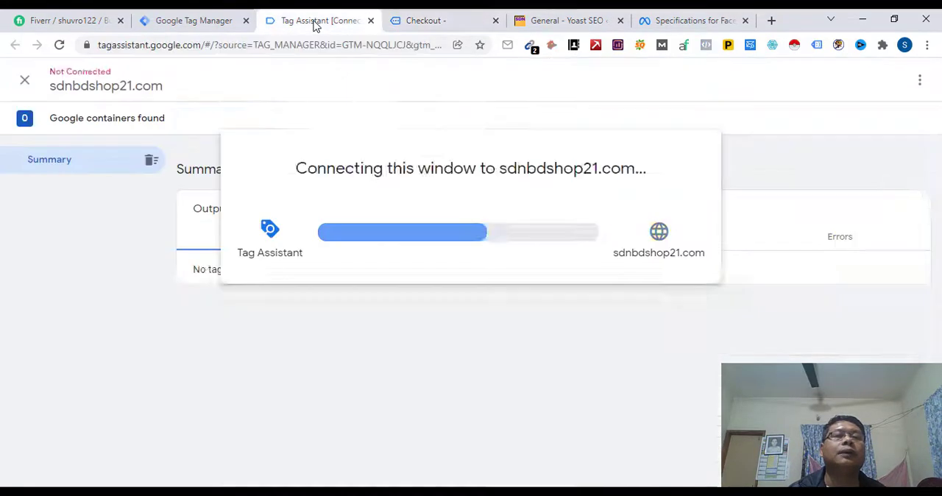
click(484, 321)
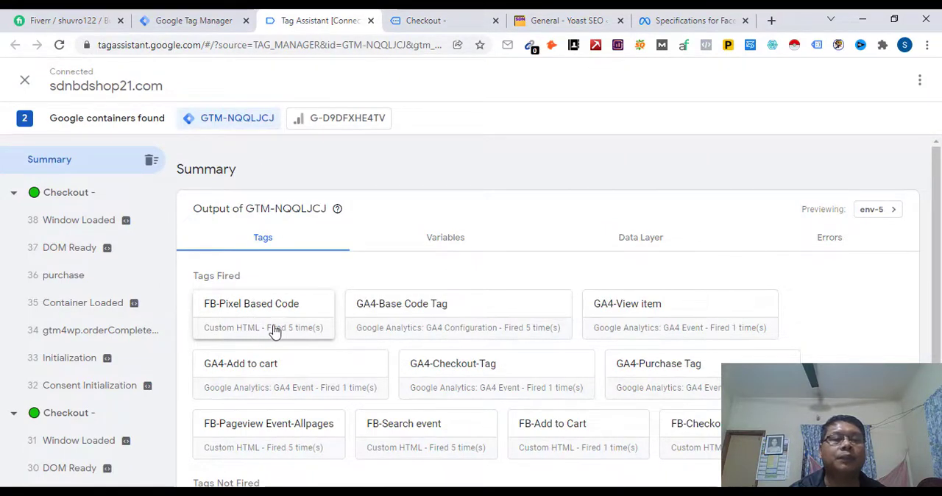
scroll(541, 364, down, 1)
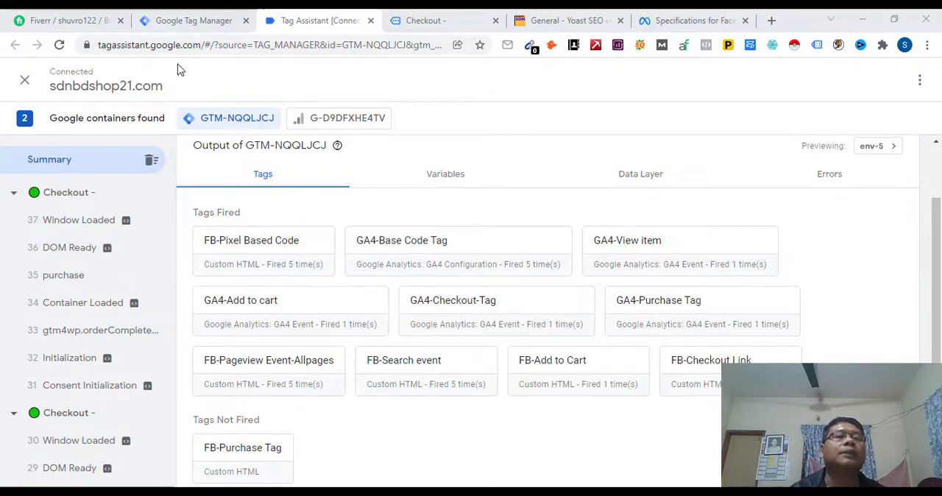
Step: Open the FB-Purchase Trigger configuration for editing in Tag Manager and copy "/order-received/" from the order confirmation page's URL
click(182, 21)
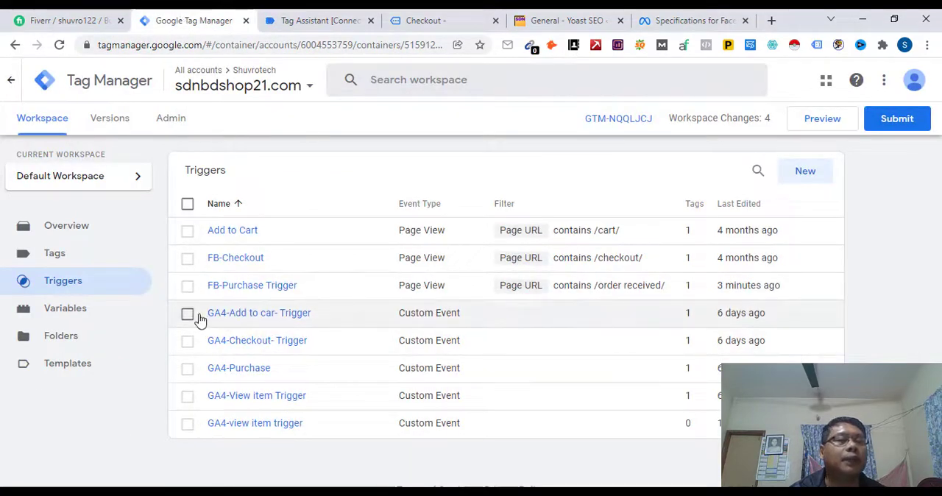
click(260, 288)
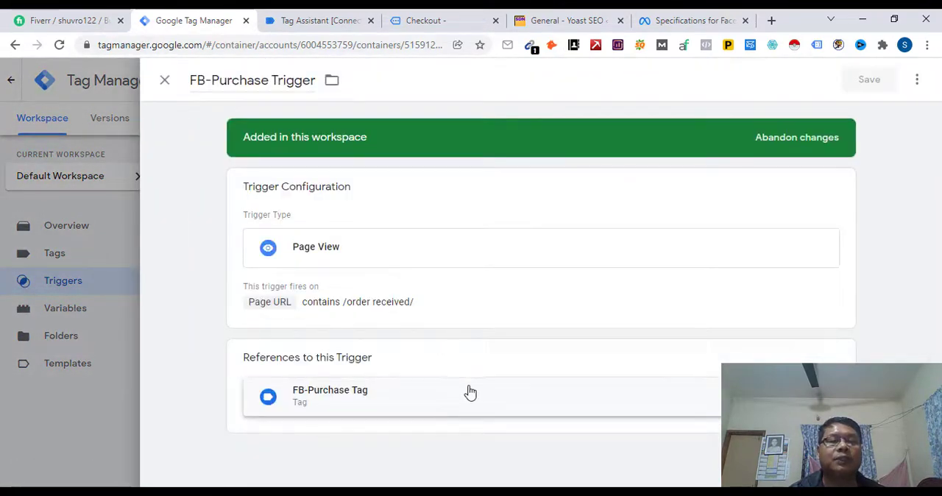
click(341, 308)
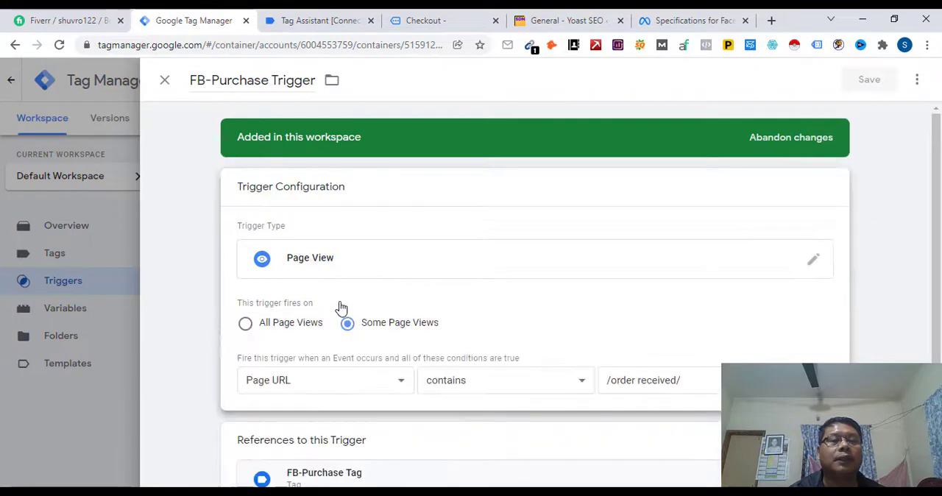
click(548, 22)
click(418, 22)
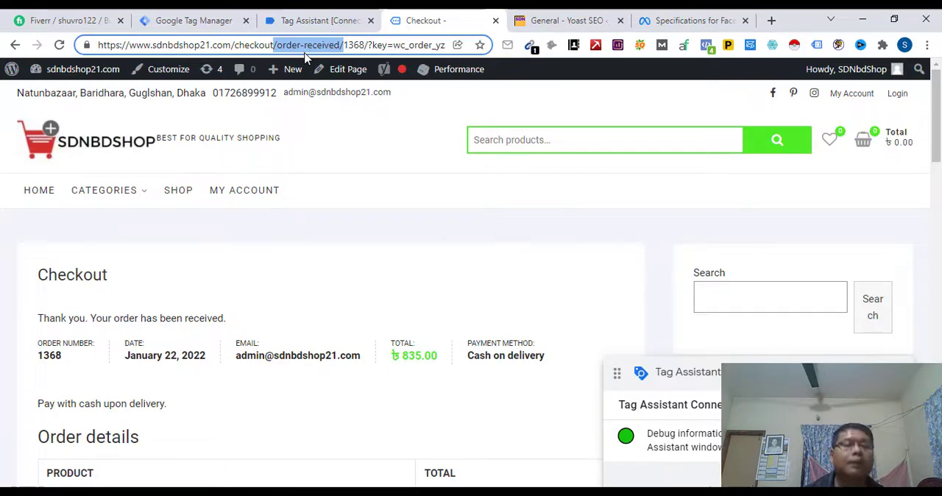
Step: Replace the text in the trigger's Page URL condition with the copied "/order-received/"
click(193, 19)
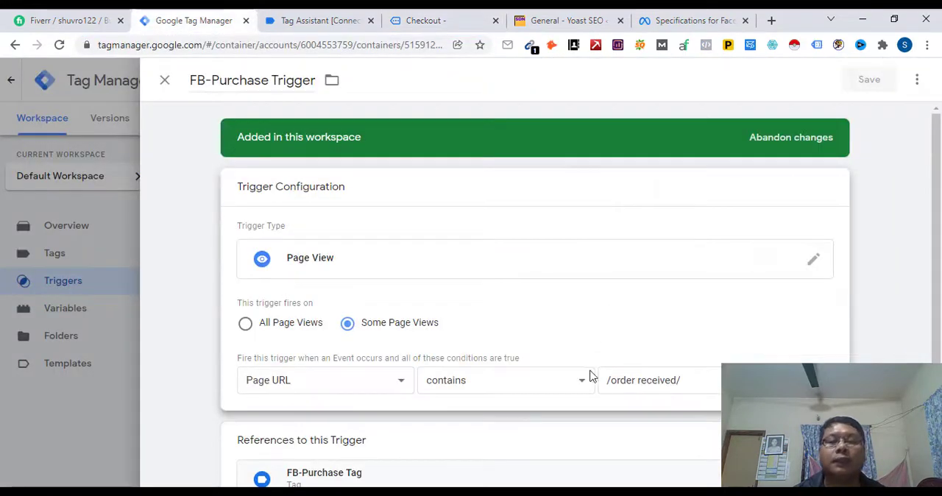
click(689, 380)
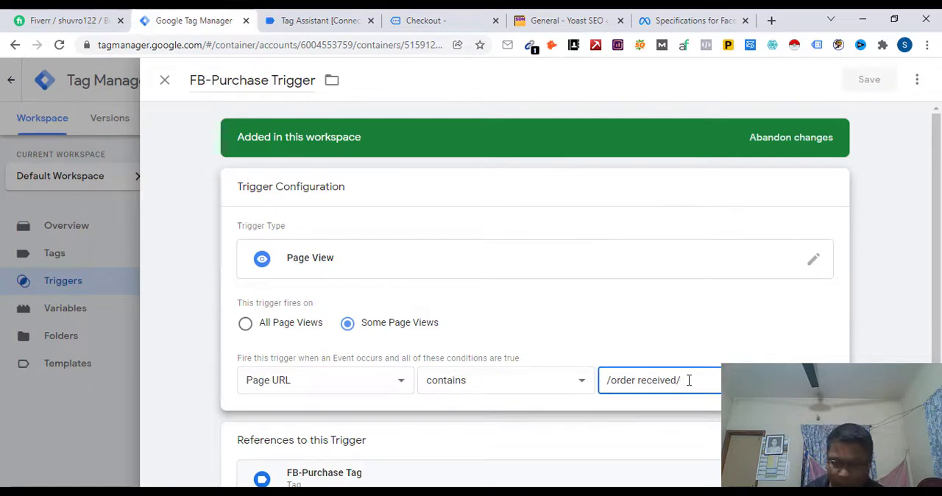
key(shift+Left)
key(shift+Left)
key(shift+Left)
key(shift+Left)
key(shift+Left)
key(shift+Left)
key(shift+Left)
key(shift+Left)
key(shift+Left)
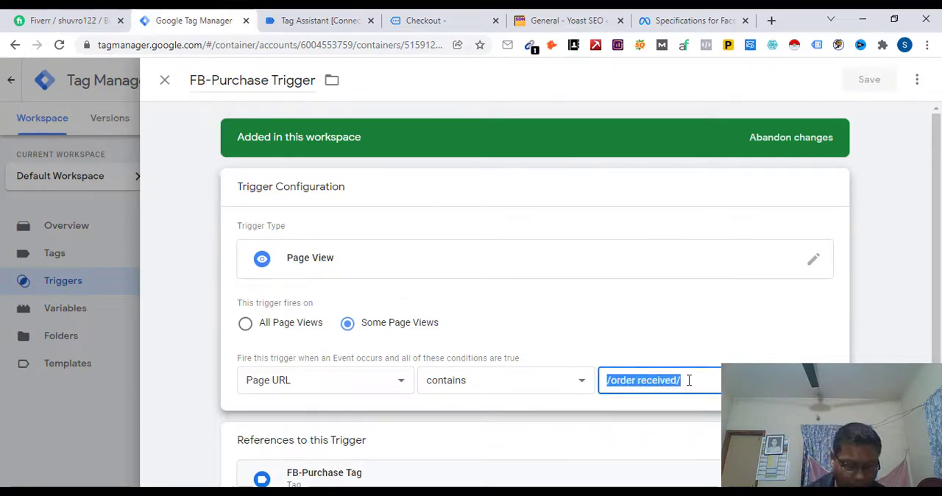
text(/order-received/)
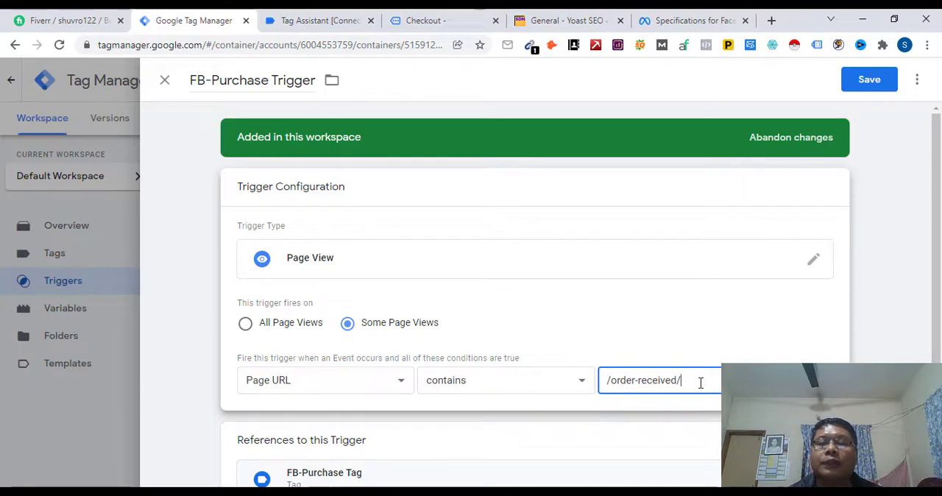
Step: Save the corrected FB-Purchase Trigger and close the old checkout and Tag Assistant pages
click(870, 79)
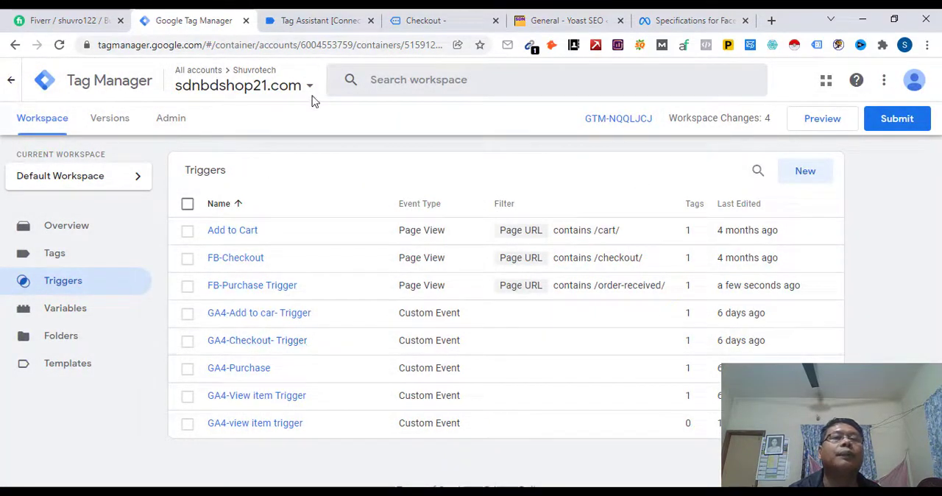
click(495, 20)
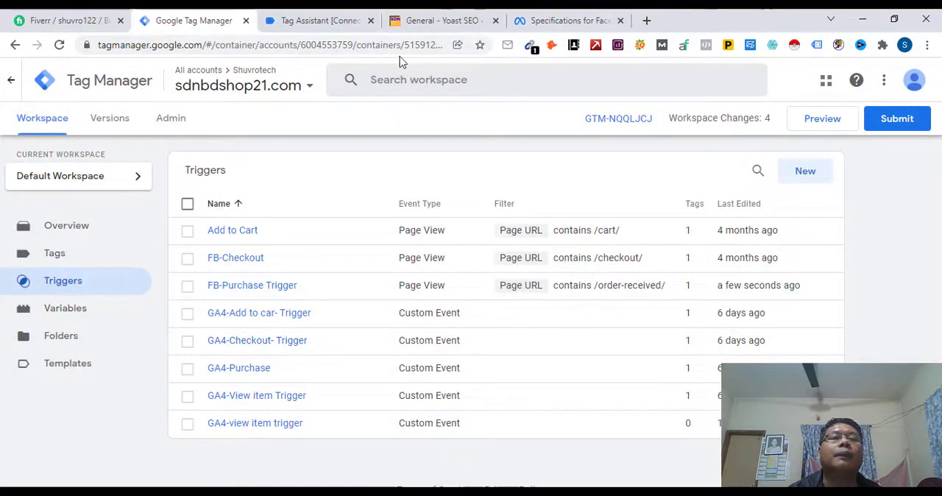
click(371, 21)
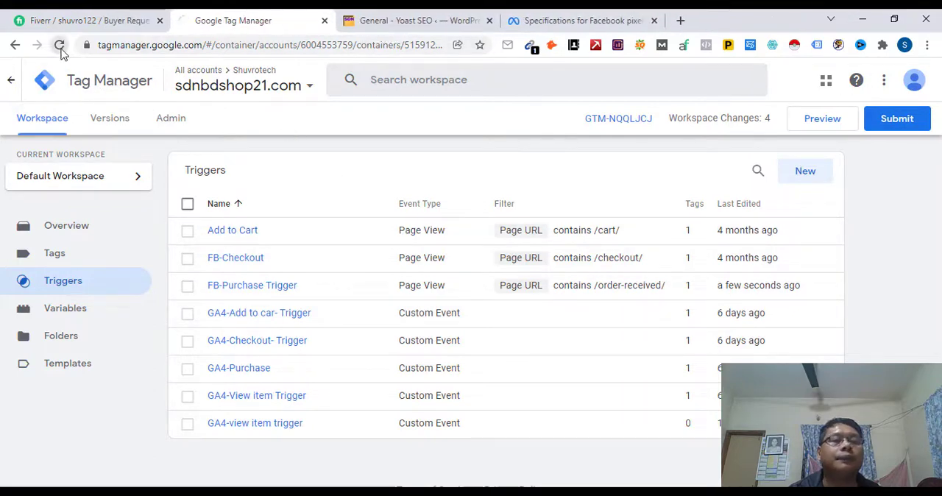
click(60, 46)
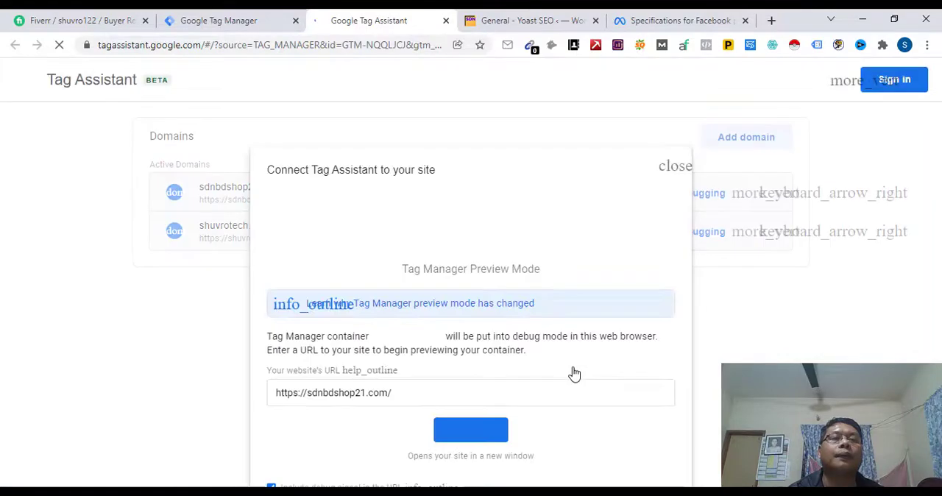
click(474, 437)
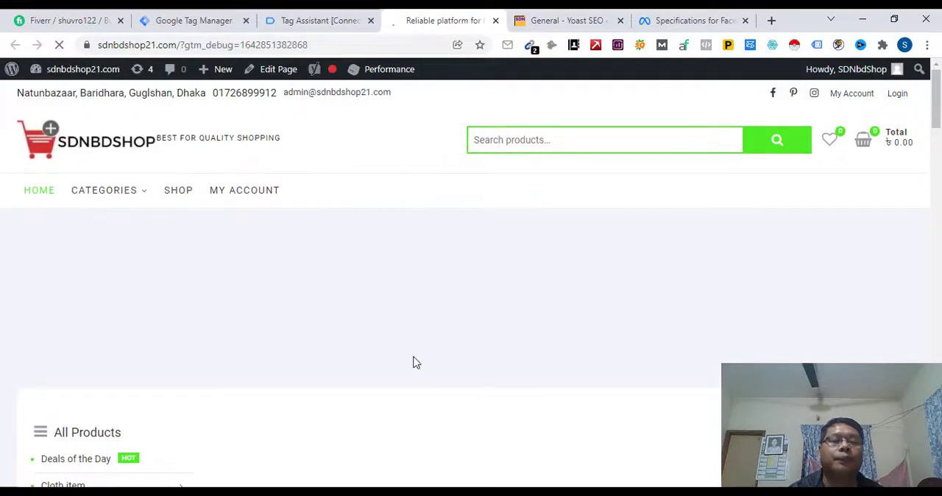
Step: Add the product Ac Cotton Shalwar Kameez sdn 600.3 to the shop's cart and proceed to checkout
scroll(414, 360, down, 10)
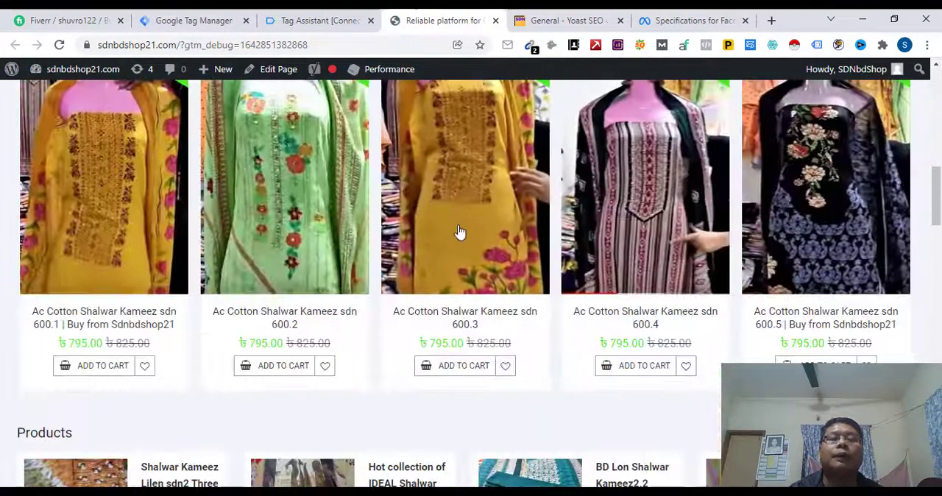
click(452, 225)
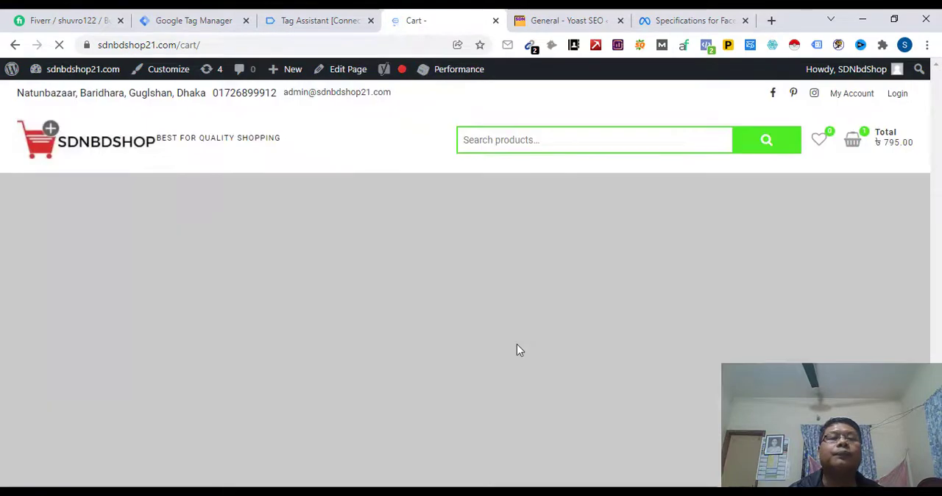
scroll(545, 368, down, 3)
scroll(551, 375, down, 4)
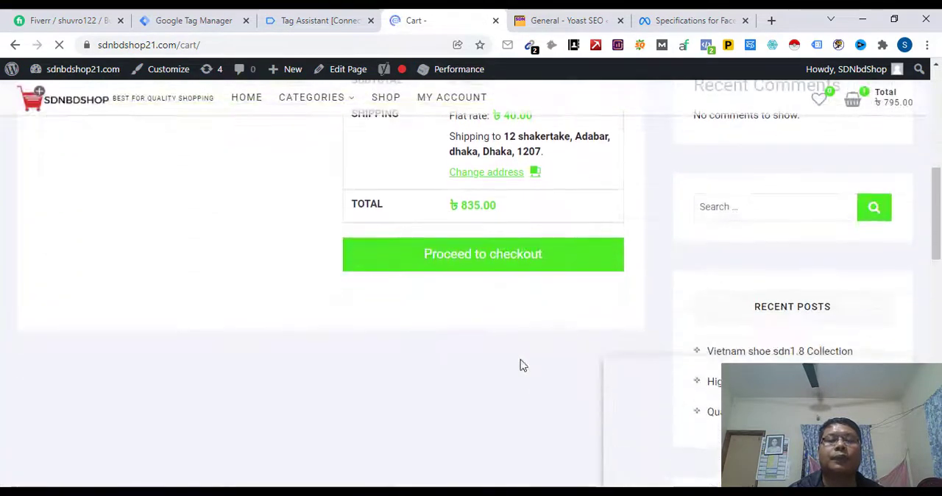
click(477, 258)
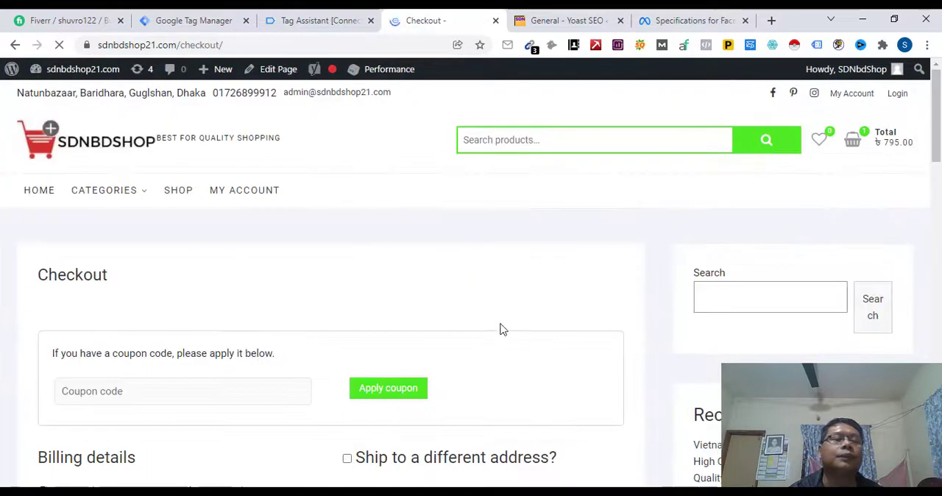
Step: Place a new test order with the prefilled billing details and cash on delivery
scroll(265, 270, down, 8)
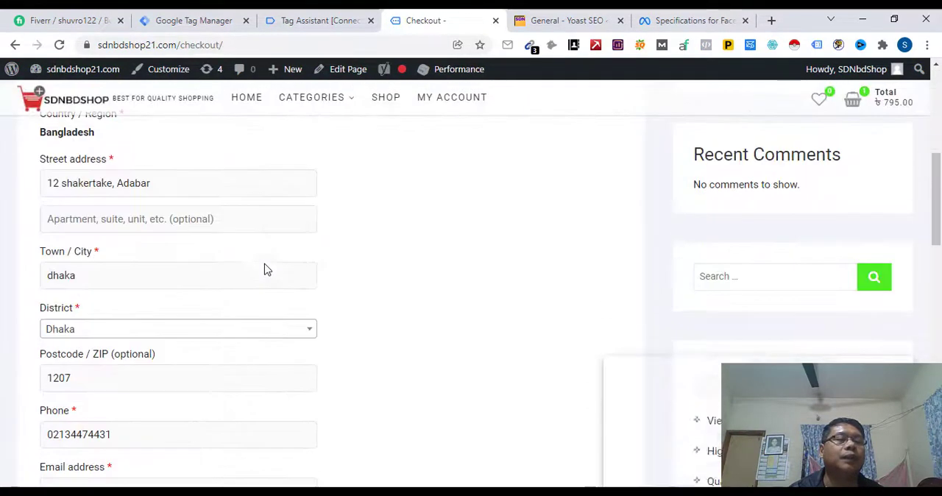
scroll(266, 263, down, 6)
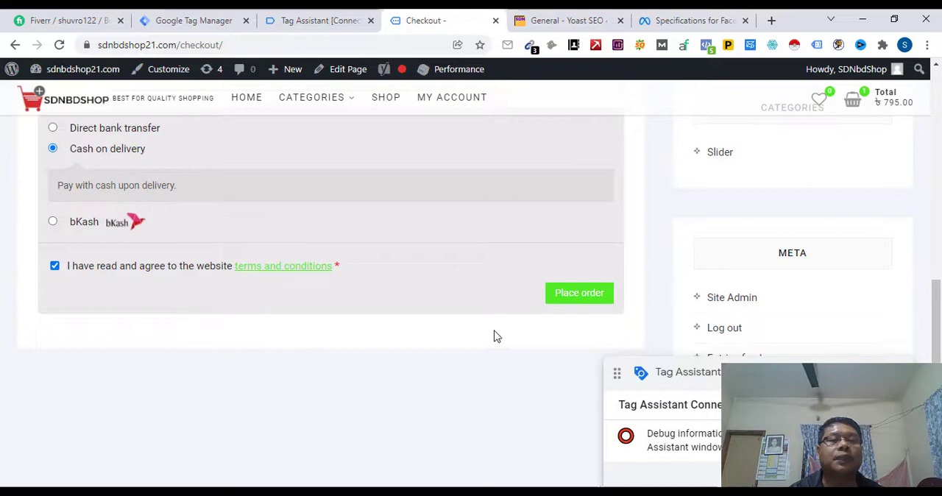
click(581, 295)
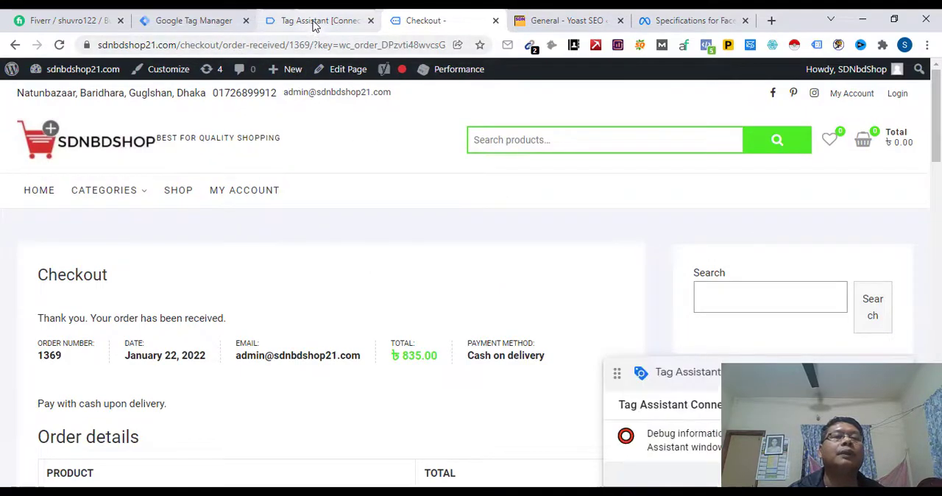
Step: Switch to Tag Assistant, check whether FB-Purchase Tag fired for the new order, and refresh the debug session
click(317, 22)
click(464, 321)
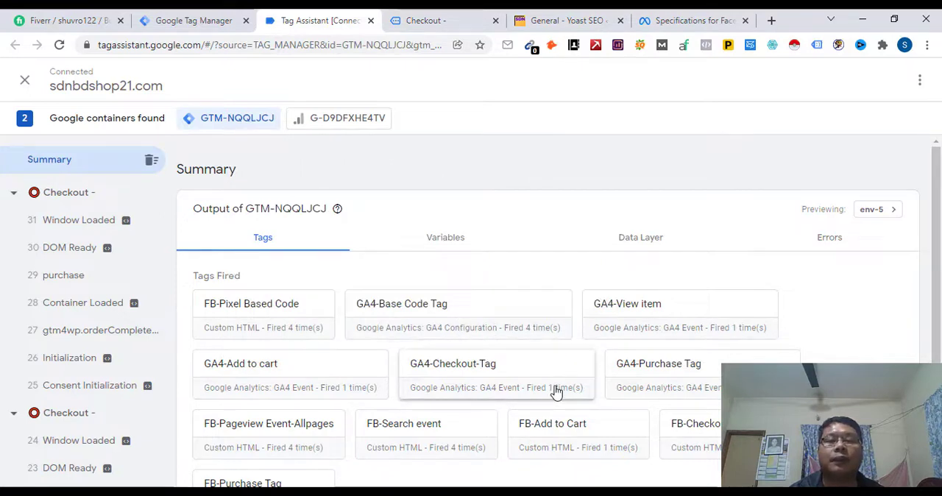
click(60, 45)
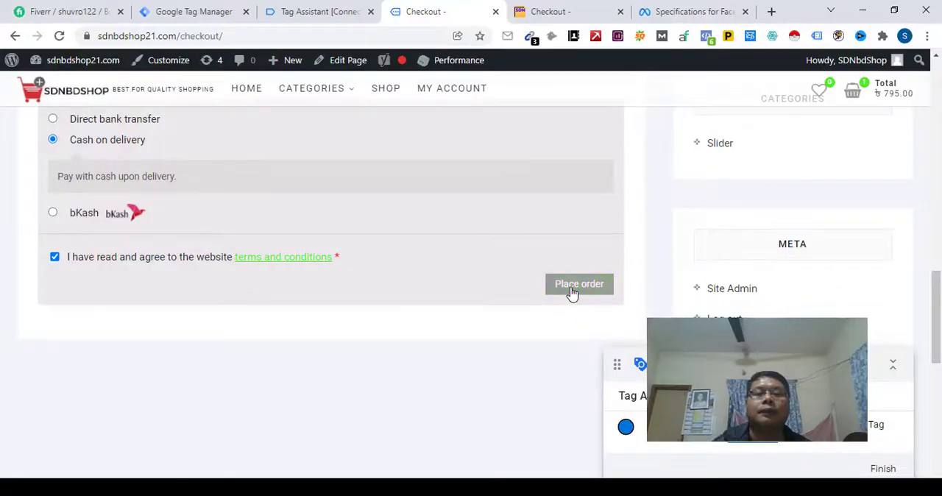
click(572, 291)
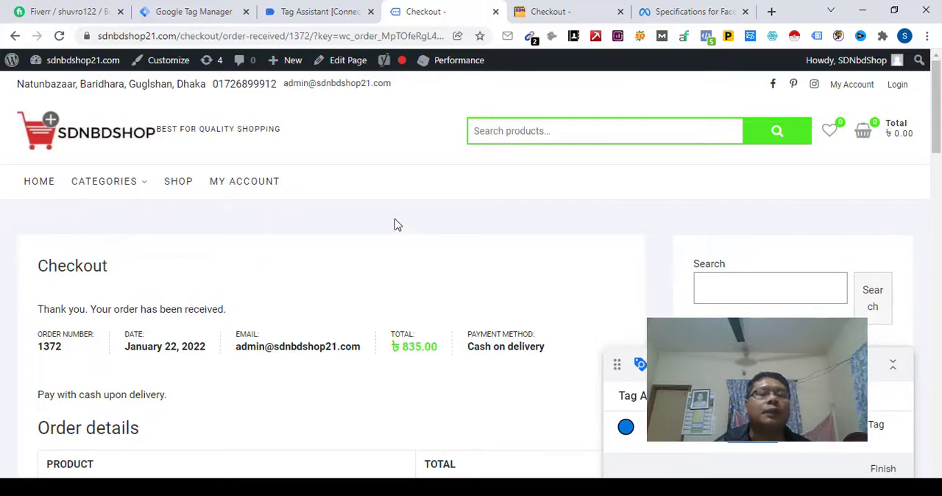
Step: Review the order details on the confirmation page and compare the fired and not fired tags in Tag Assistant
scroll(347, 301, down, 3)
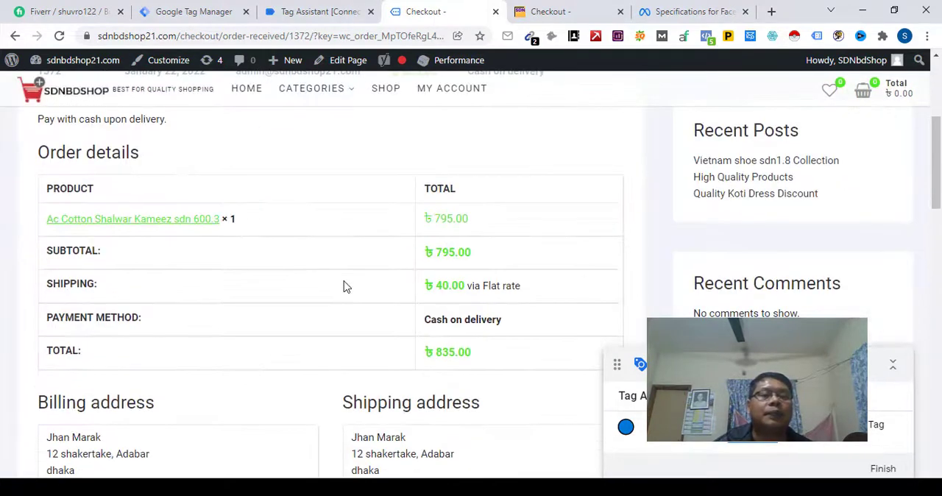
click(321, 12)
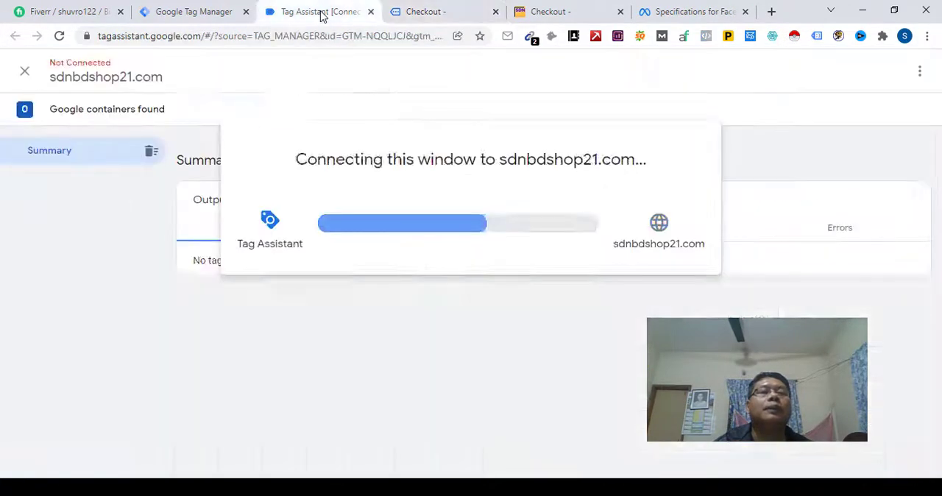
click(479, 316)
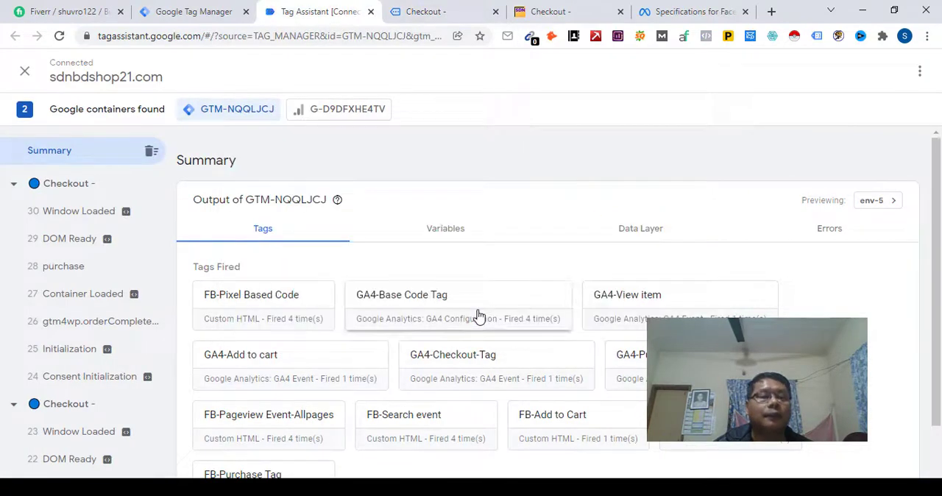
scroll(452, 378, down, 1)
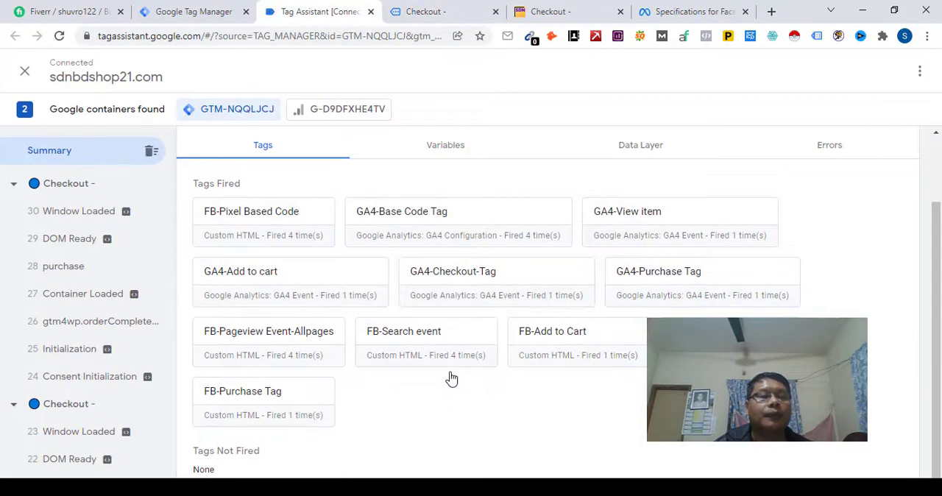
click(61, 36)
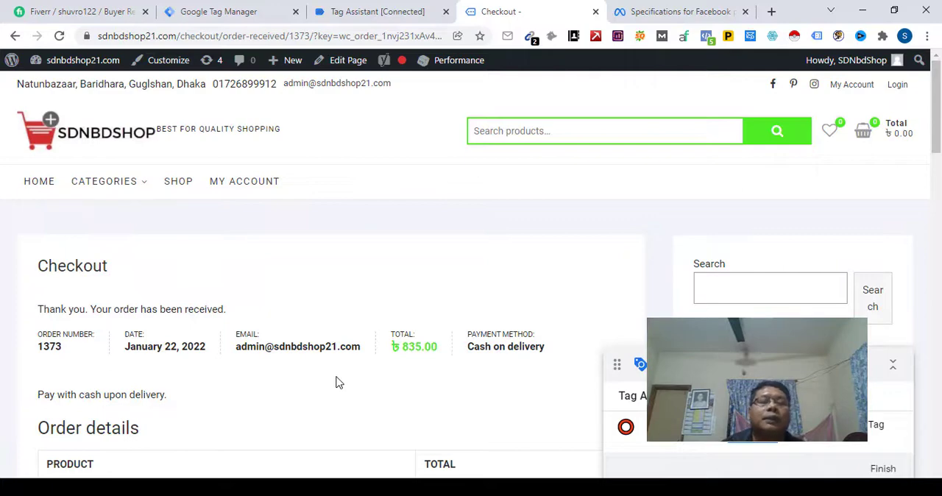
Step: Check the latest order's confirmation page and examine its fired tags in the connected Tag Assistant summary
scroll(338, 382, down, 2)
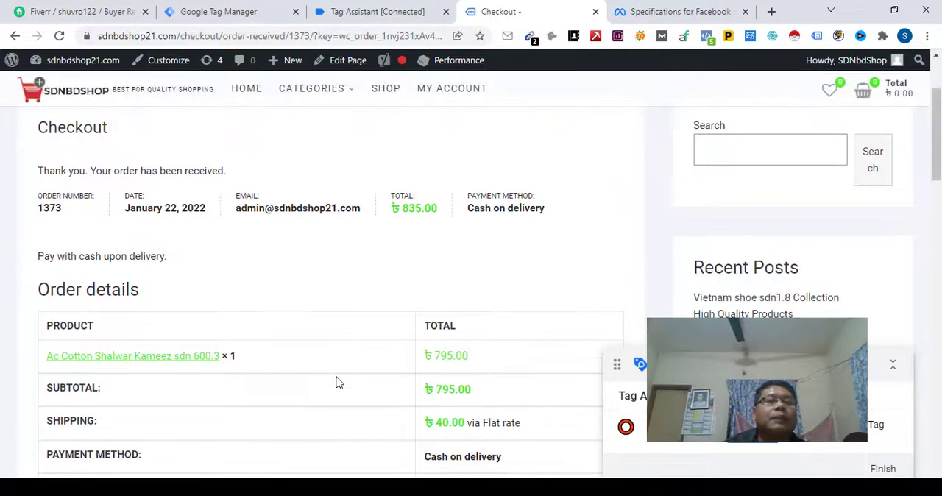
click(334, 15)
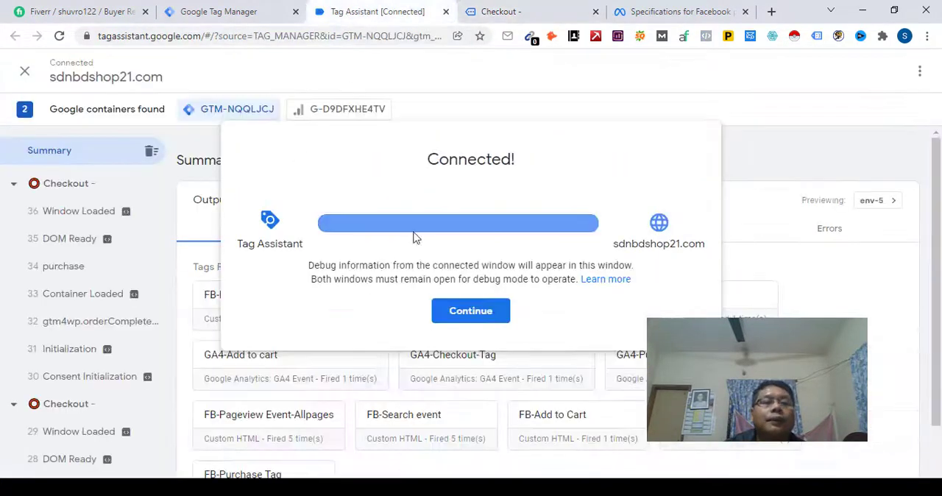
click(470, 310)
scroll(471, 360, down, 2)
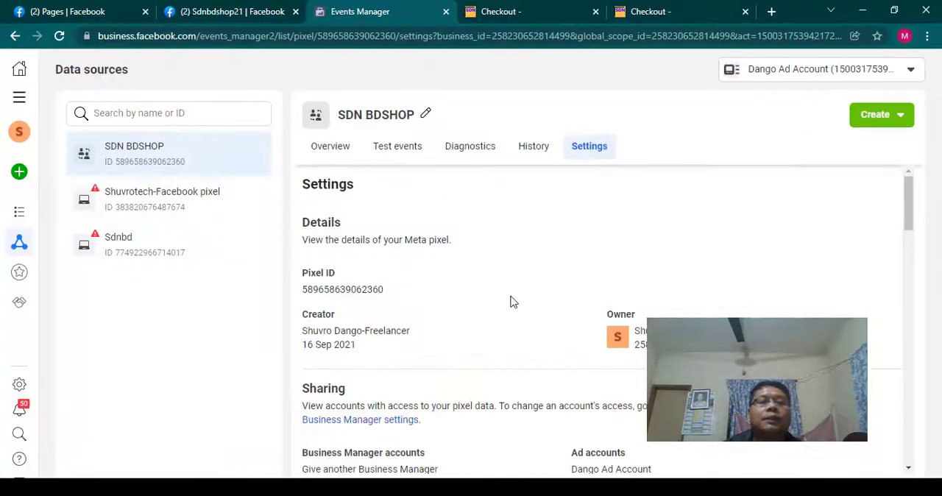
Step: Switch to Facebook Events Manager, examine the refreshed event overview of the SDN BDSHOP pixel, and open its test events
scroll(486, 287, down, 3)
scroll(486, 287, up, 5)
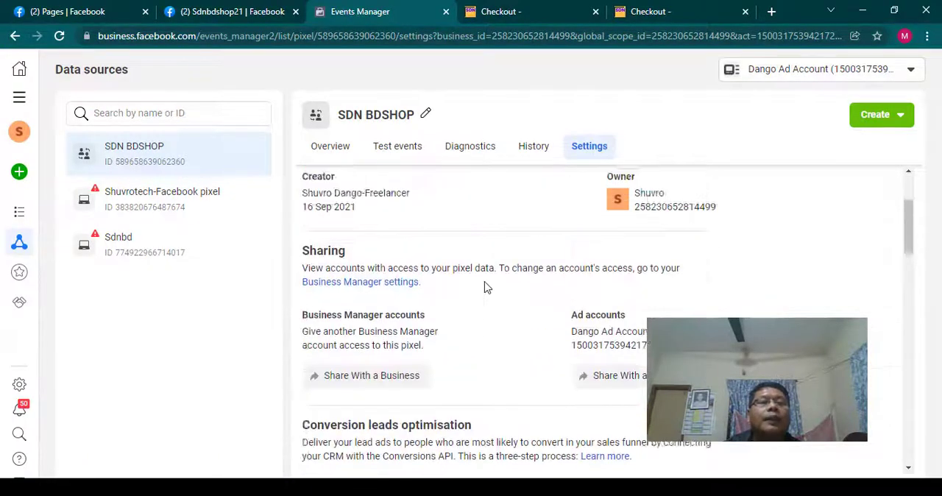
click(335, 151)
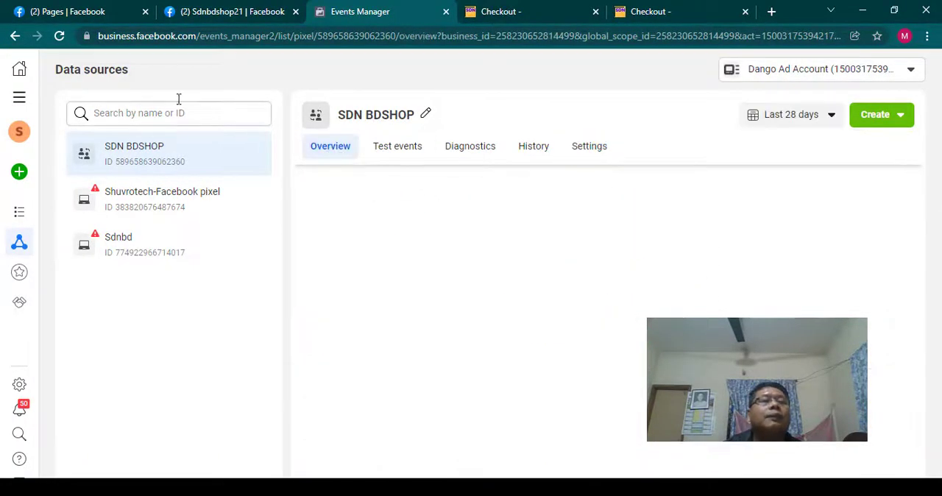
click(59, 38)
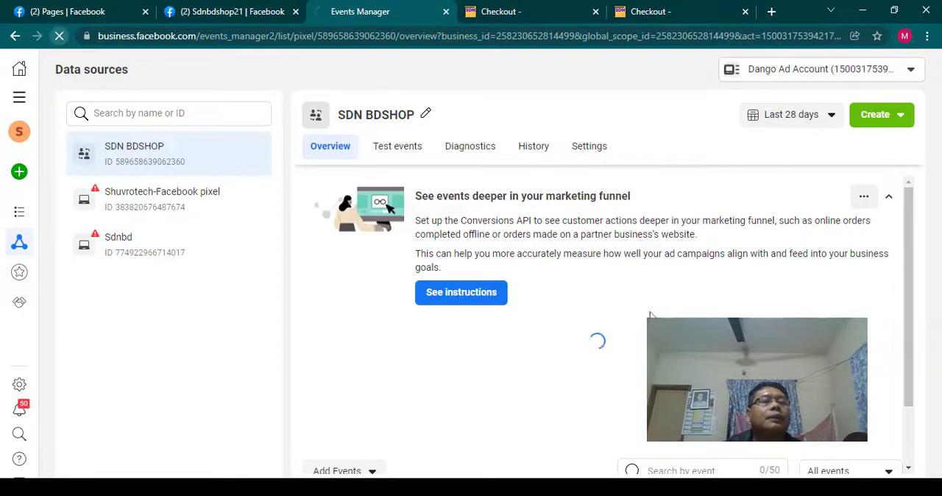
scroll(486, 318, down, 1)
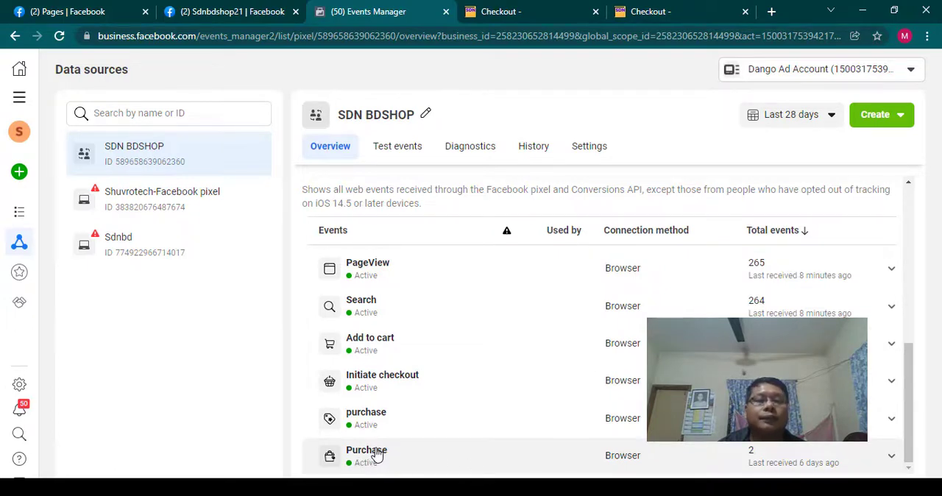
click(409, 149)
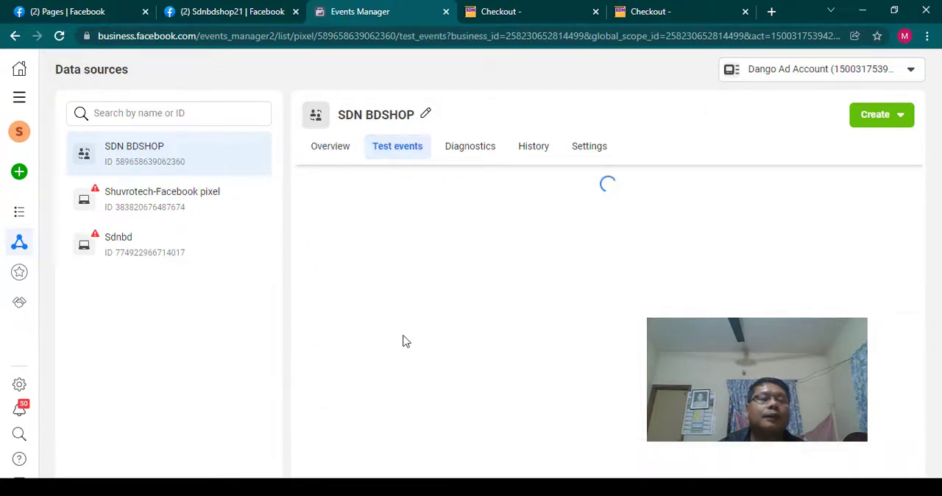